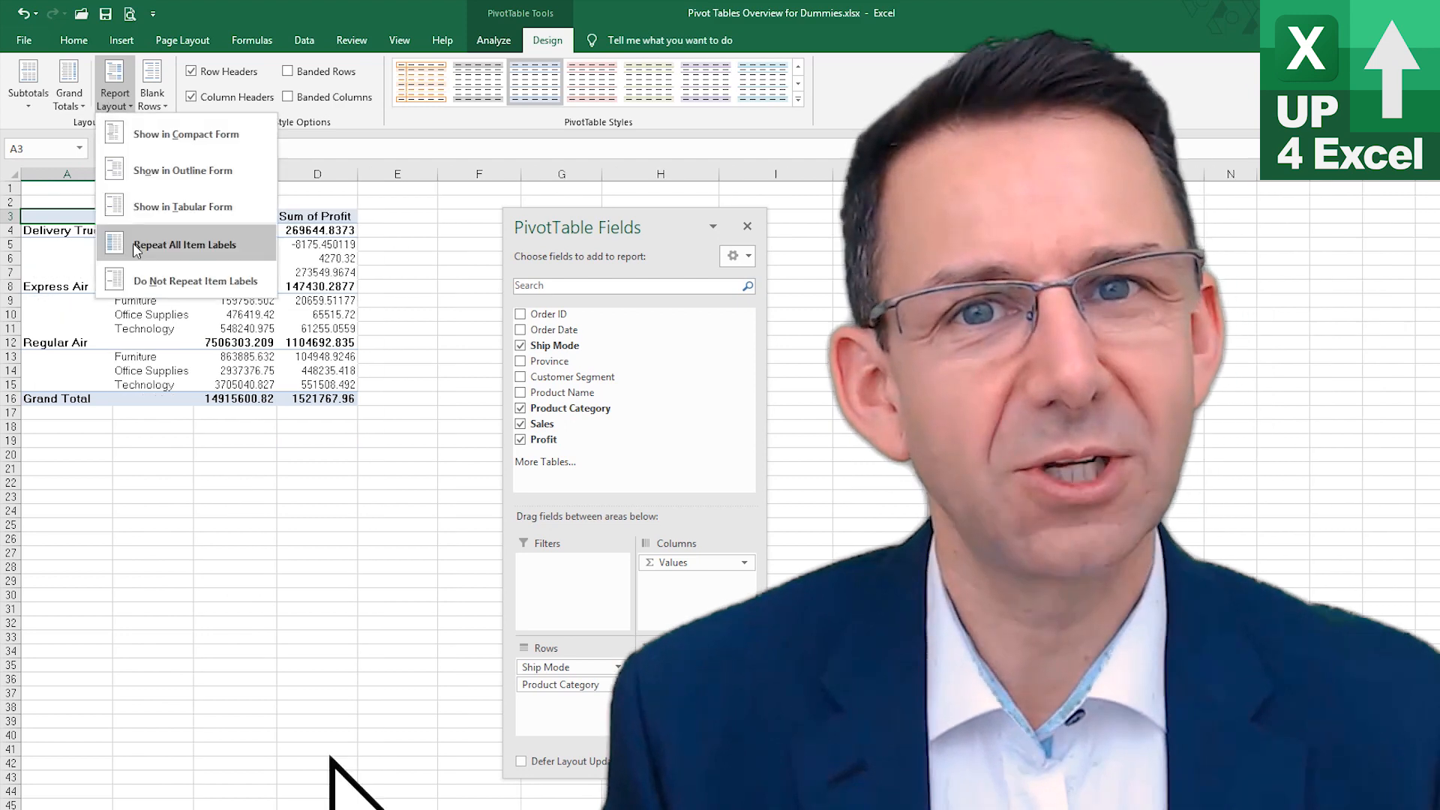
- Insert a blank line after each item in the pivot table and turn on banded rows
click(162, 171)
click(289, 72)
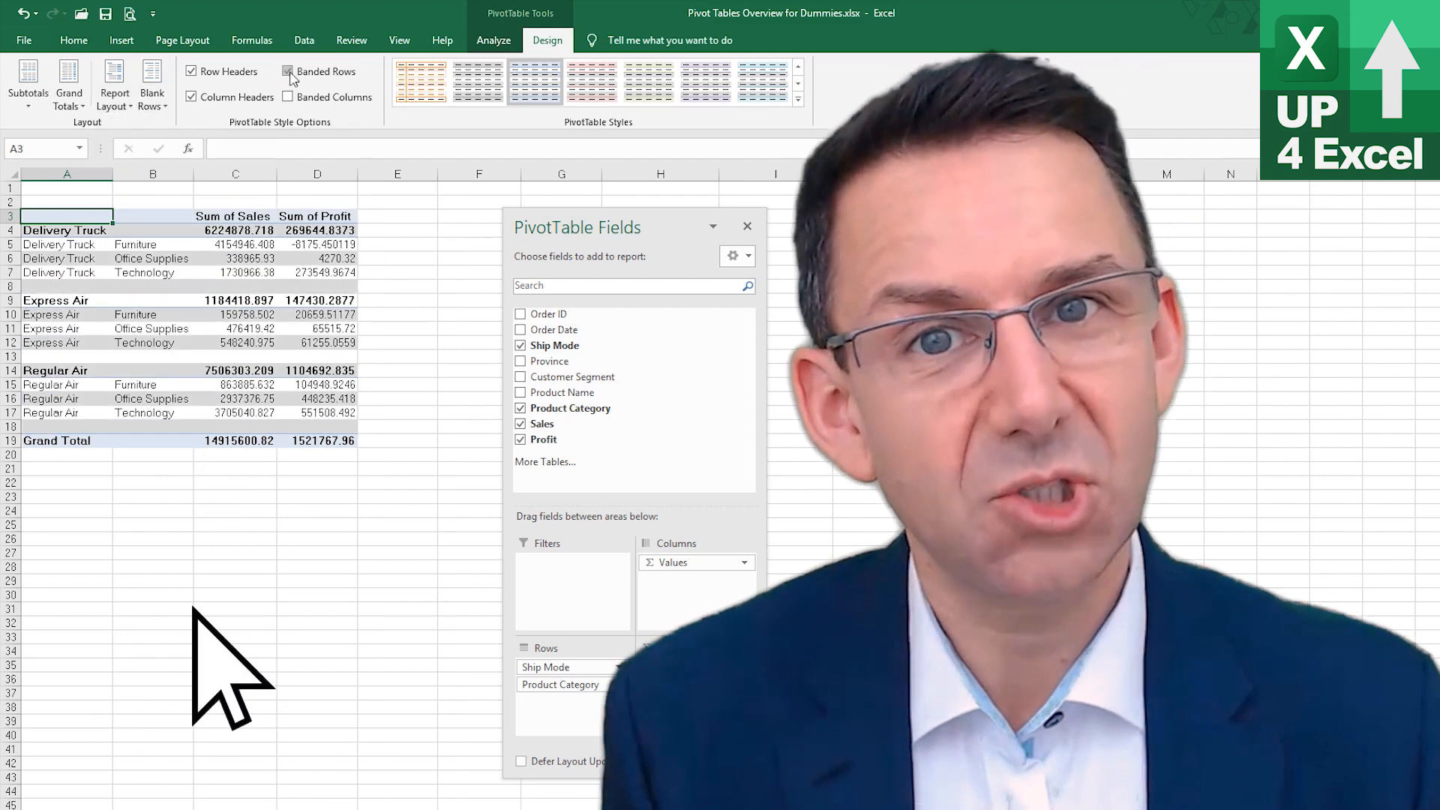
right_click(249, 257)
click(318, 313)
click(148, 181)
click(340, 208)
click(339, 208)
click(232, 225)
click(435, 458)
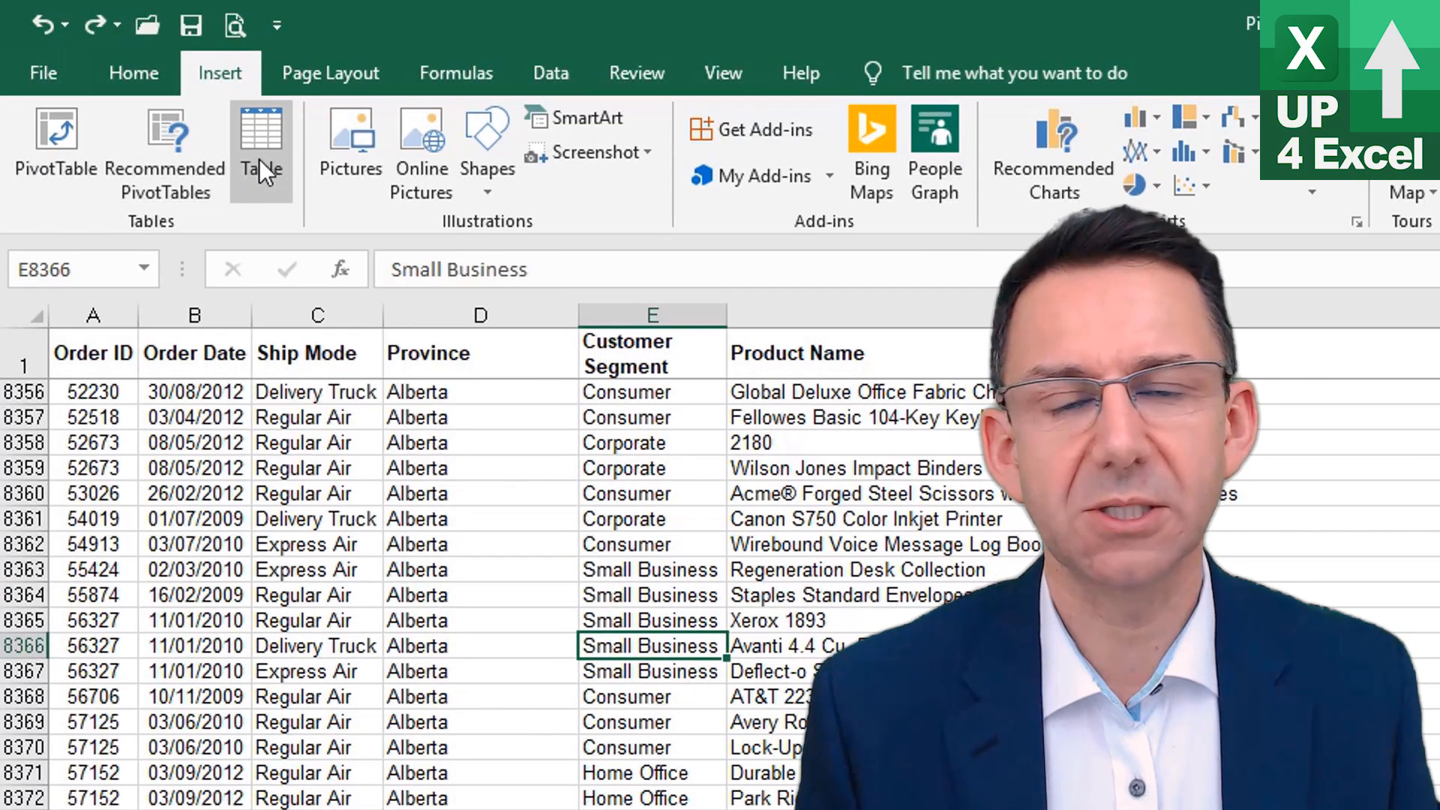
- Convert the Orders data range A1:I8400 into a table with headers
click(259, 159)
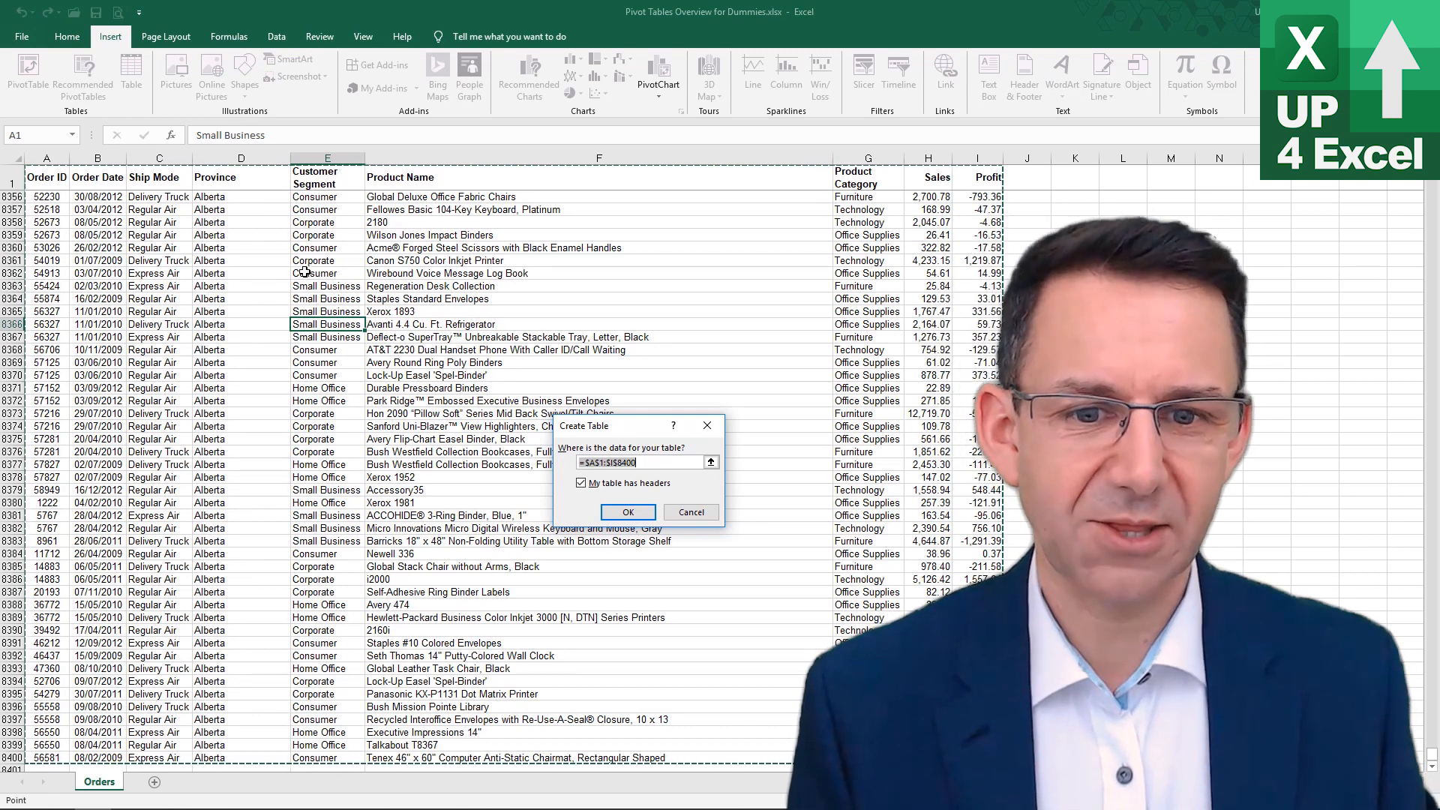
click(630, 513)
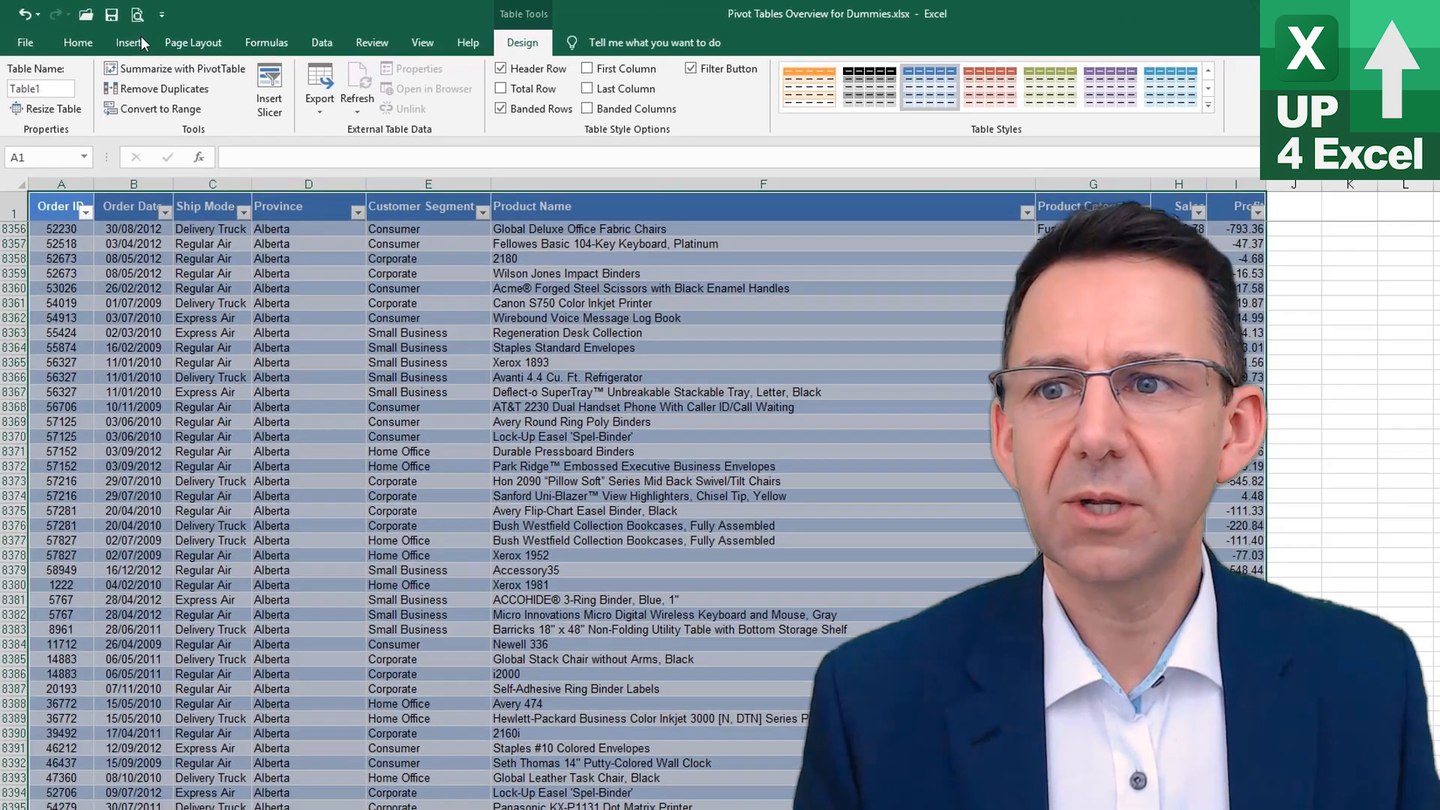
- Insert a PivotTable based on Table1, placed on a new worksheet
click(110, 36)
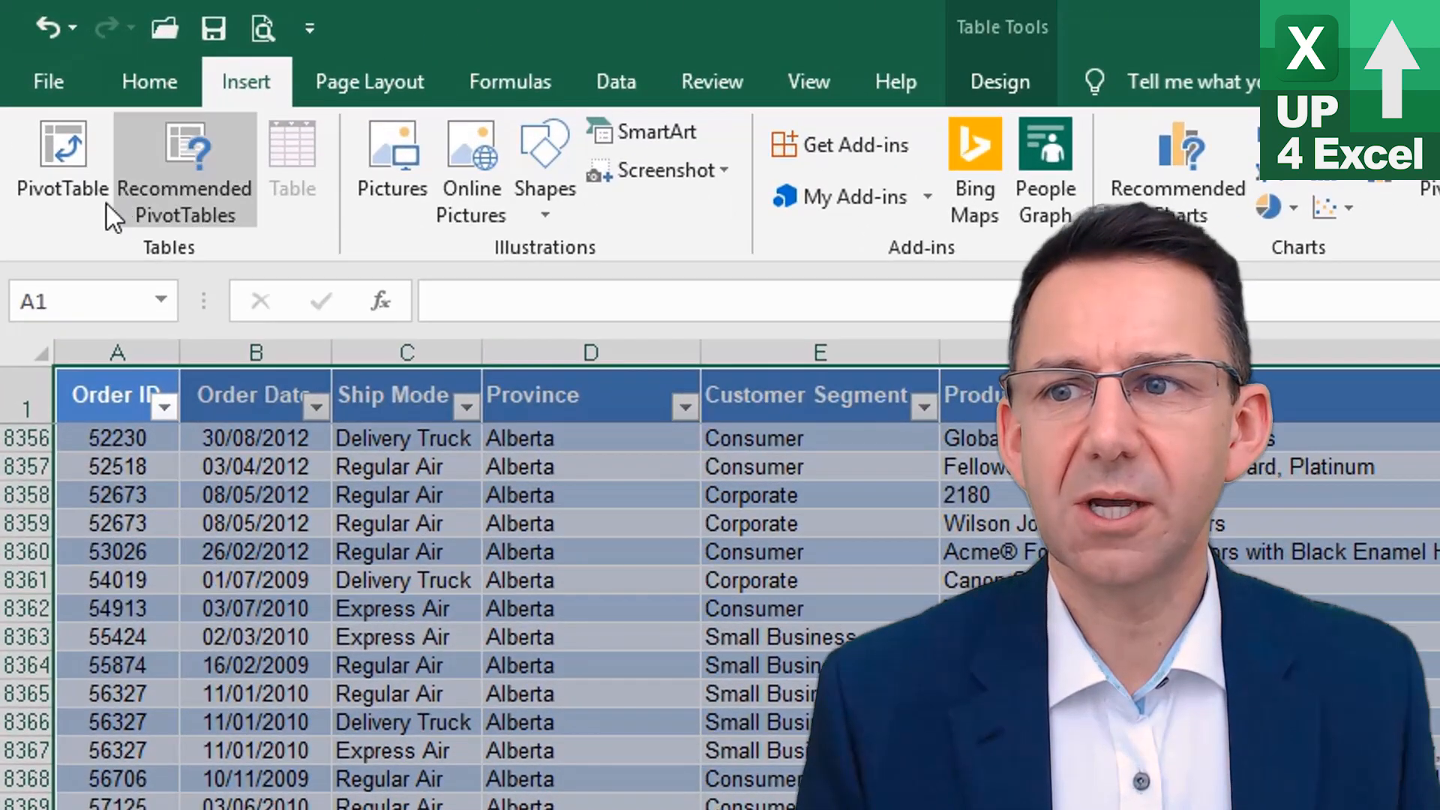
click(75, 165)
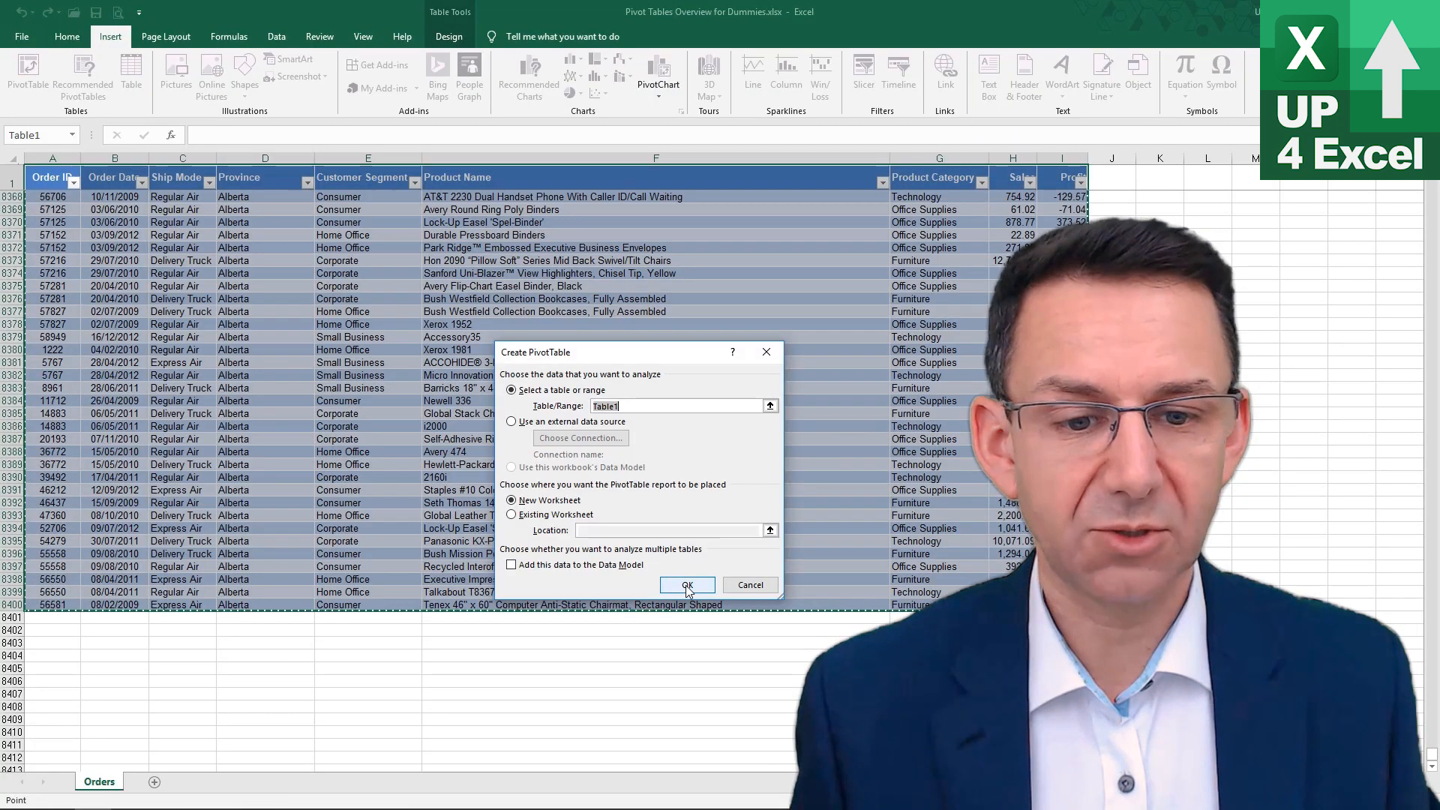
click(656, 757)
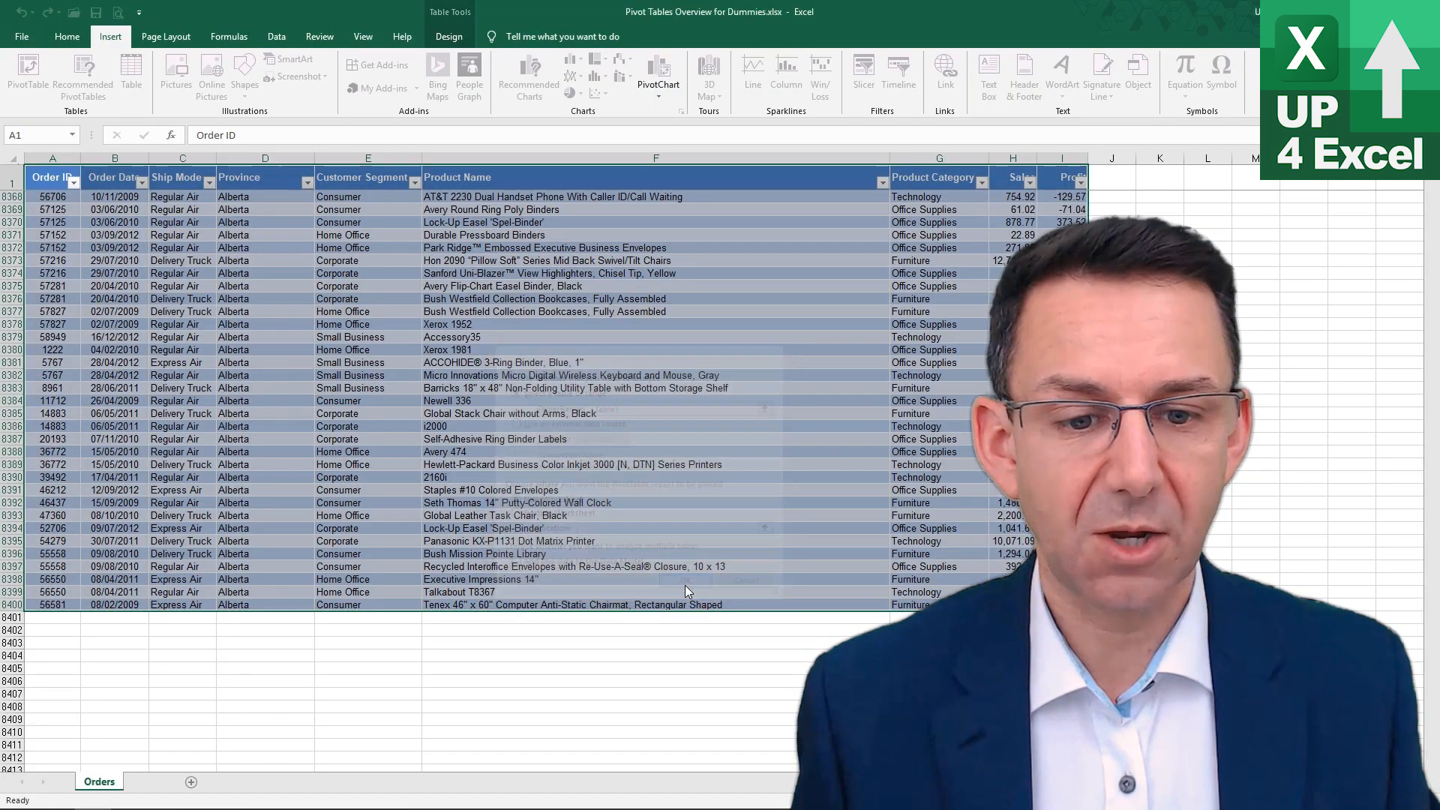
- On the Orders sheet, add a new order ID in cell A8401 directly below the table's last row
click(132, 784)
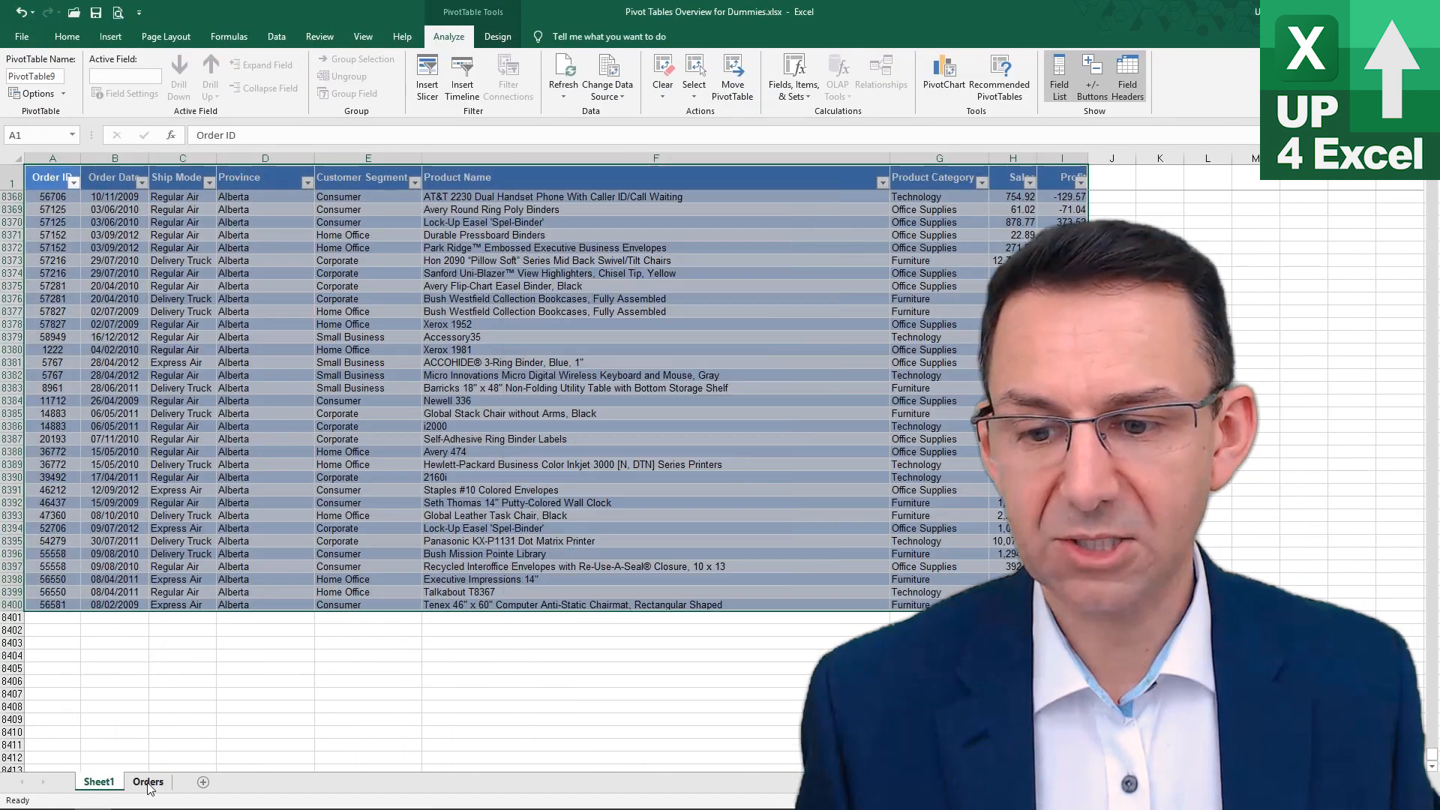
click(63, 620)
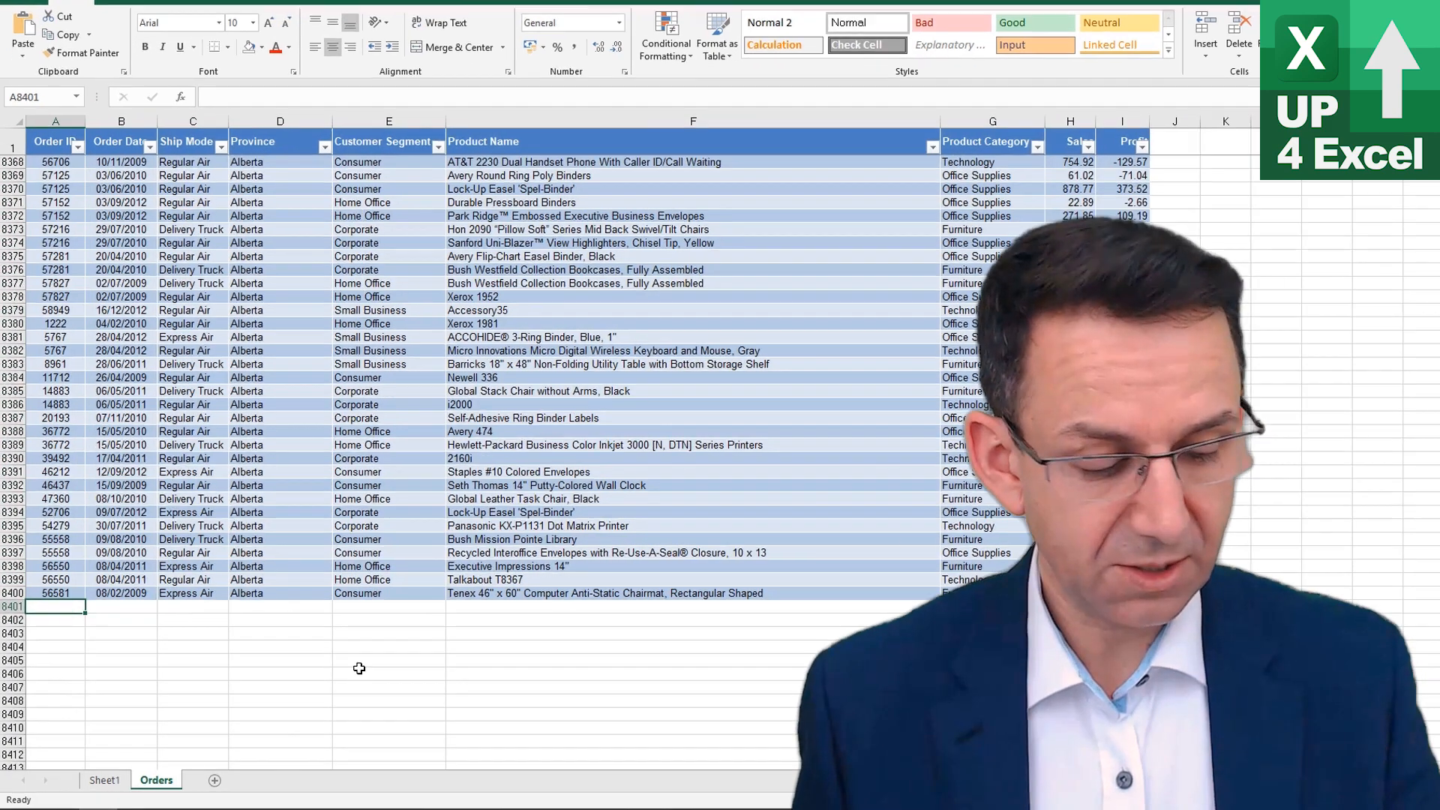
text(4568)
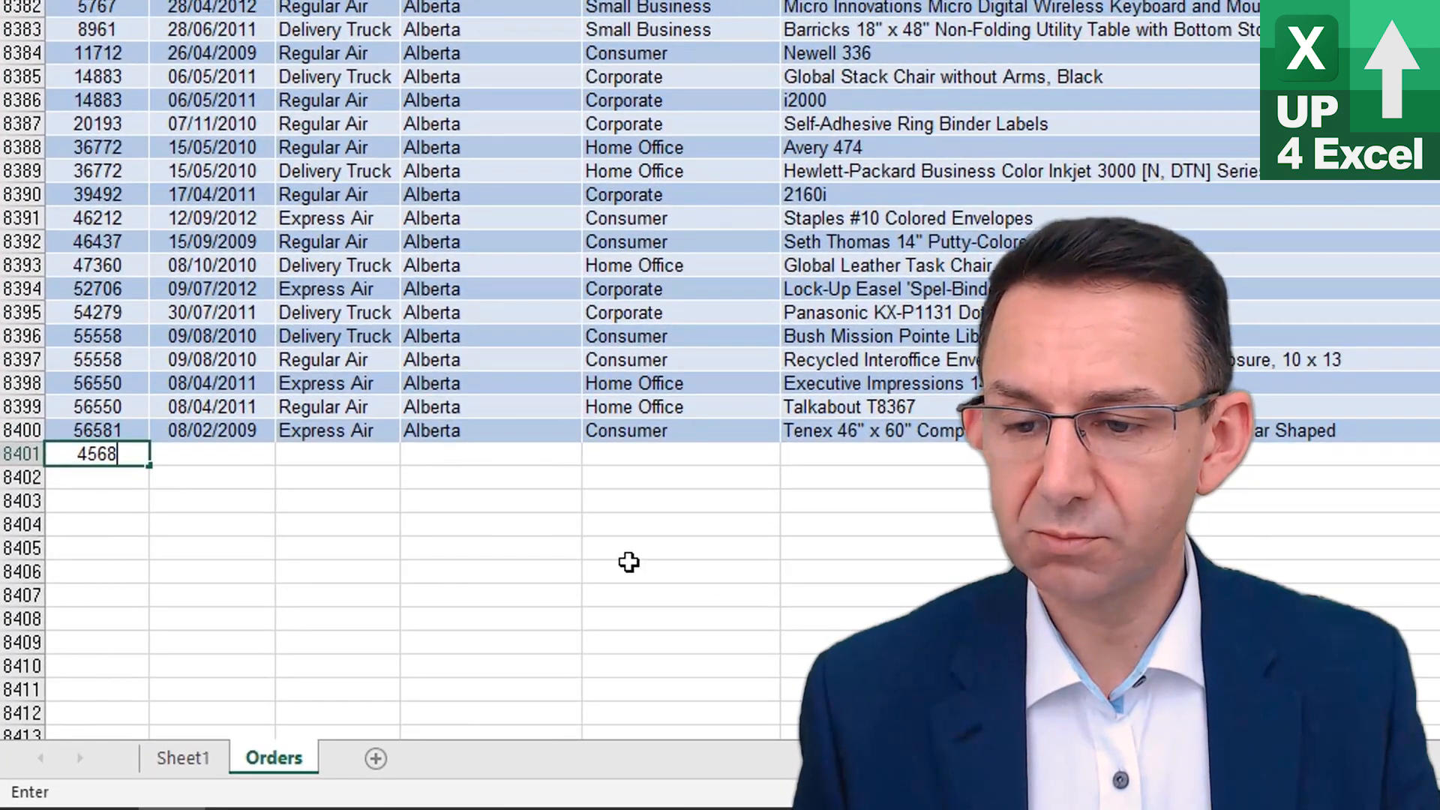
key(Return)
key(Up)
key(Up)
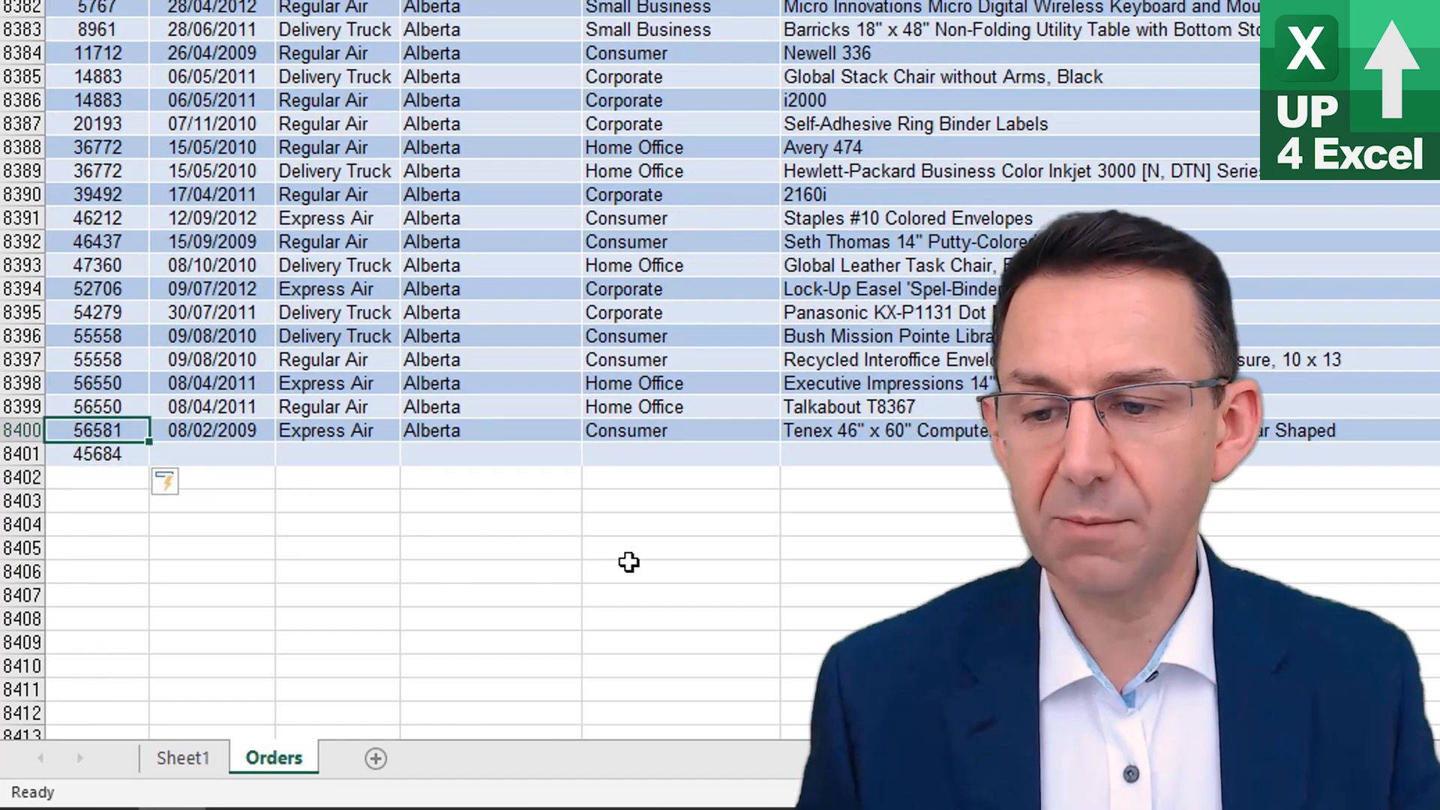
key(Down)
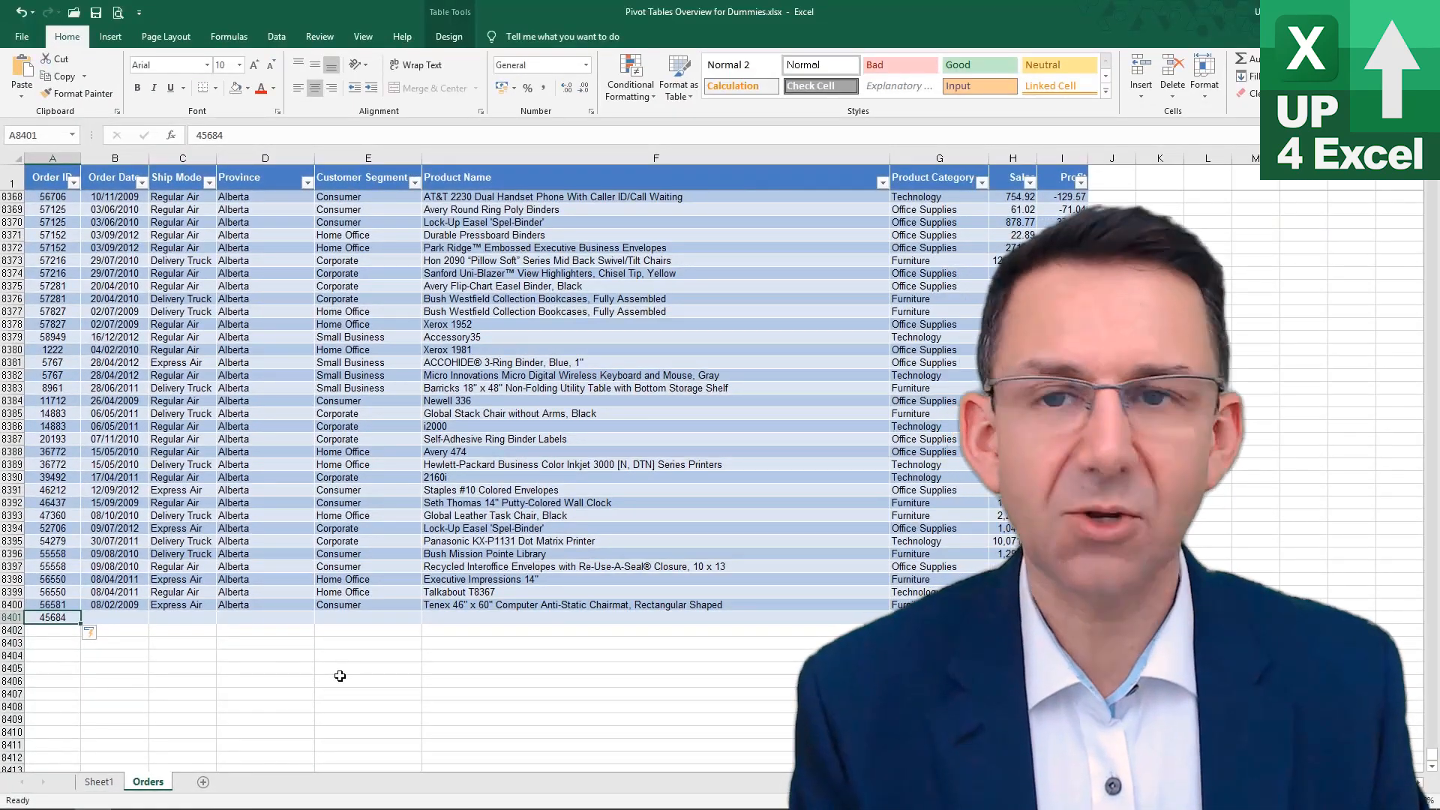
- Open the data source settings of the PivotTable on Sheet1 and check how far down the source range of Table1 reaches
click(98, 782)
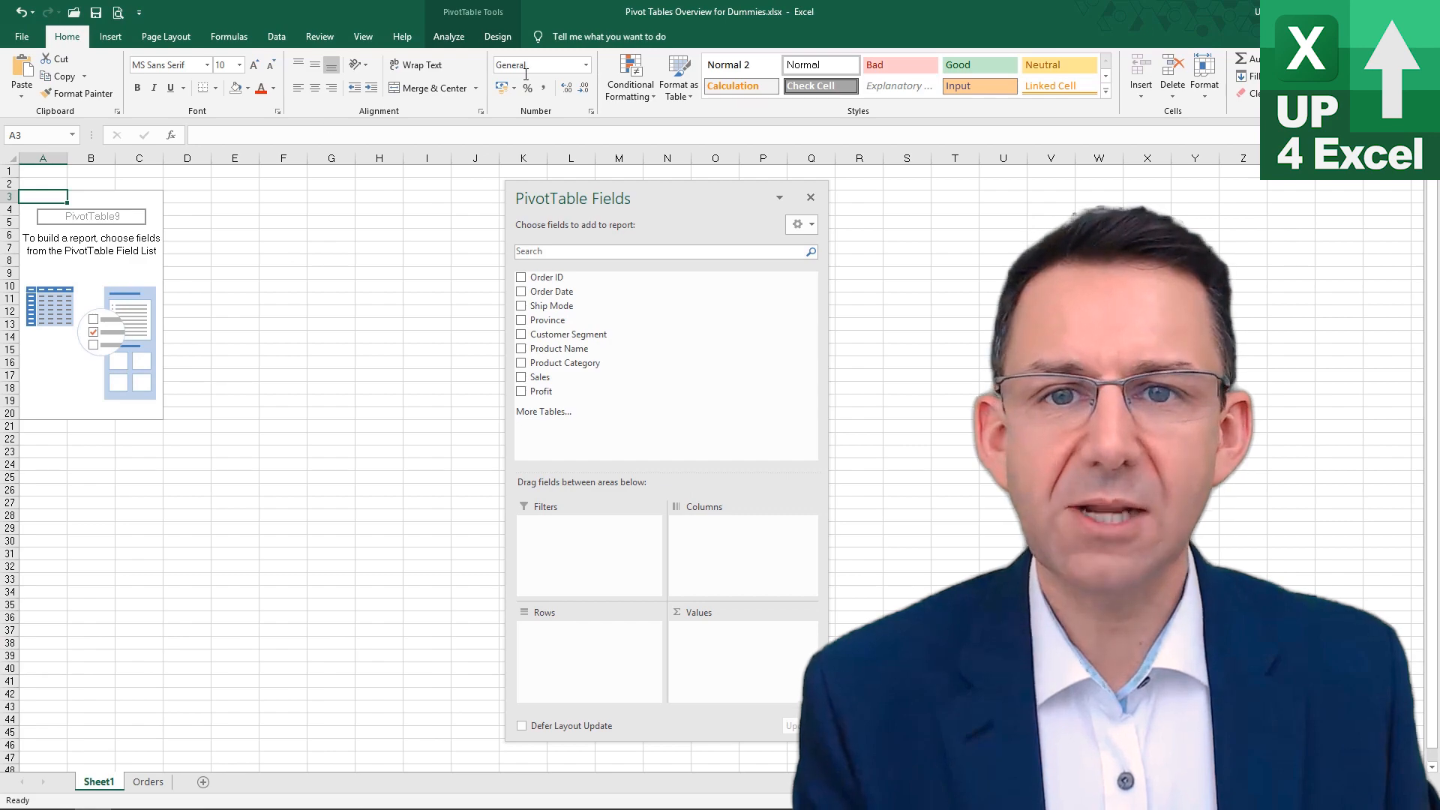
click(456, 38)
click(616, 69)
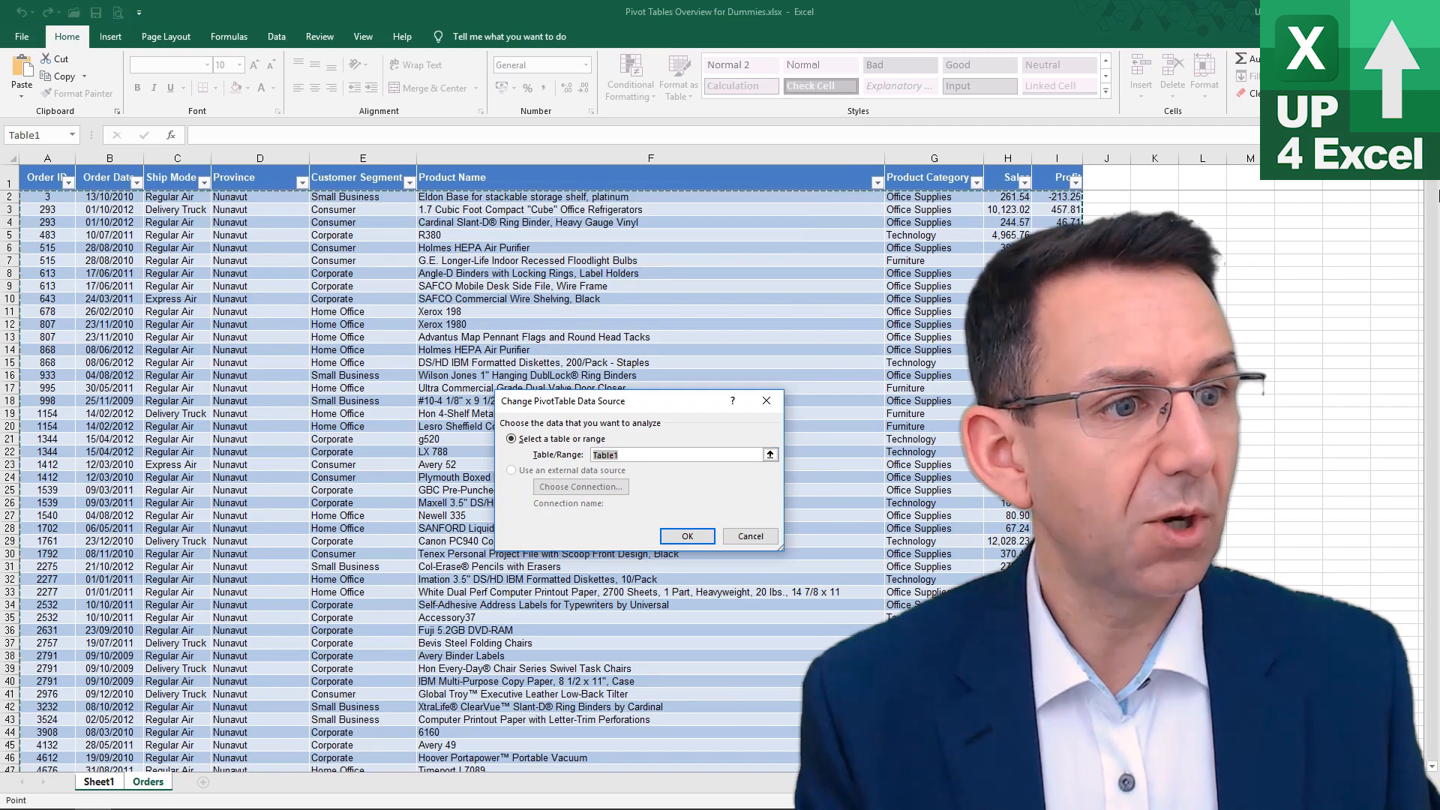
drag(1432, 184, 1429, 766)
scroll(1429, 766, down, 2)
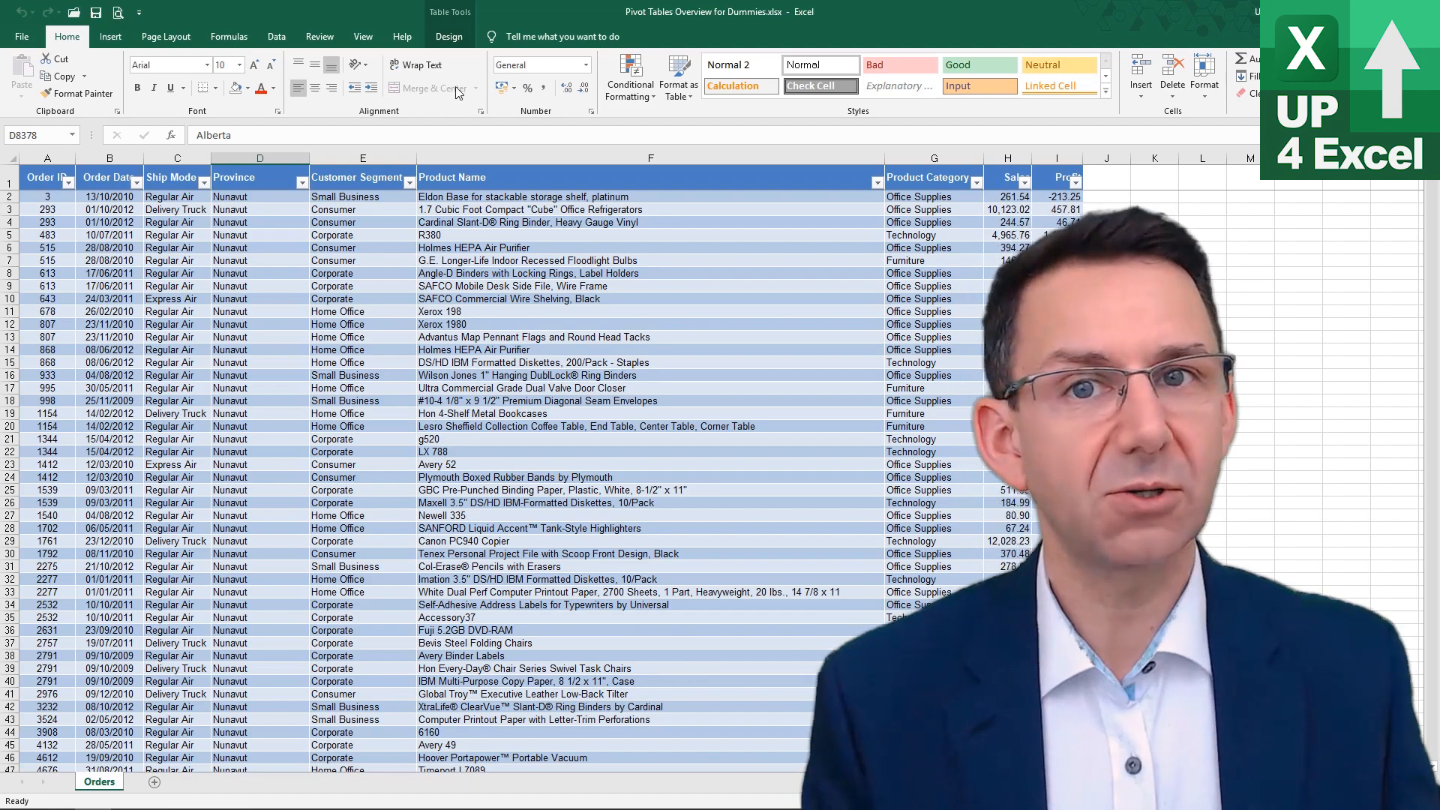
- Preview the recommended PivotTables for the Orders table, including Sum of Profit by Customer Segment, without creating one
click(109, 38)
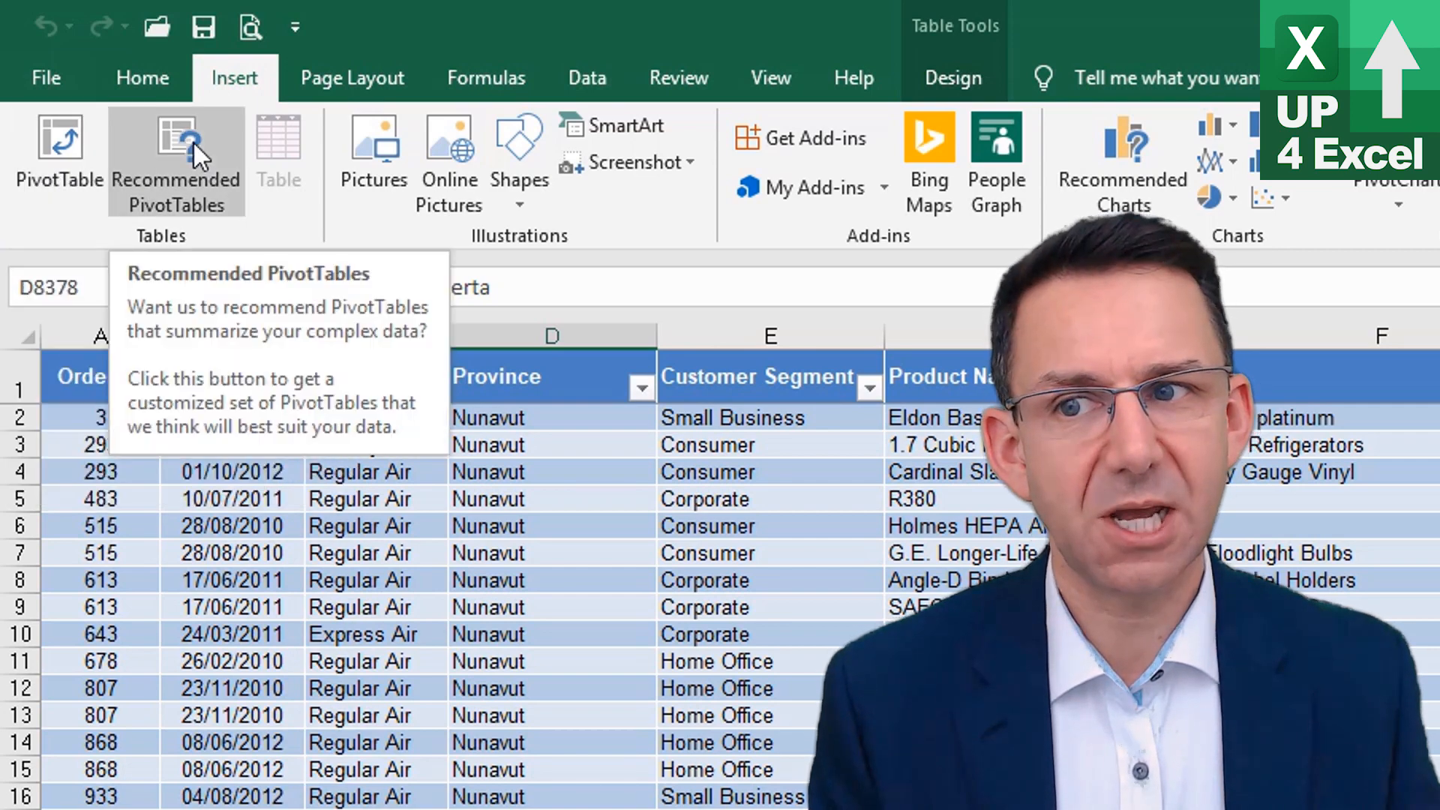
click(192, 142)
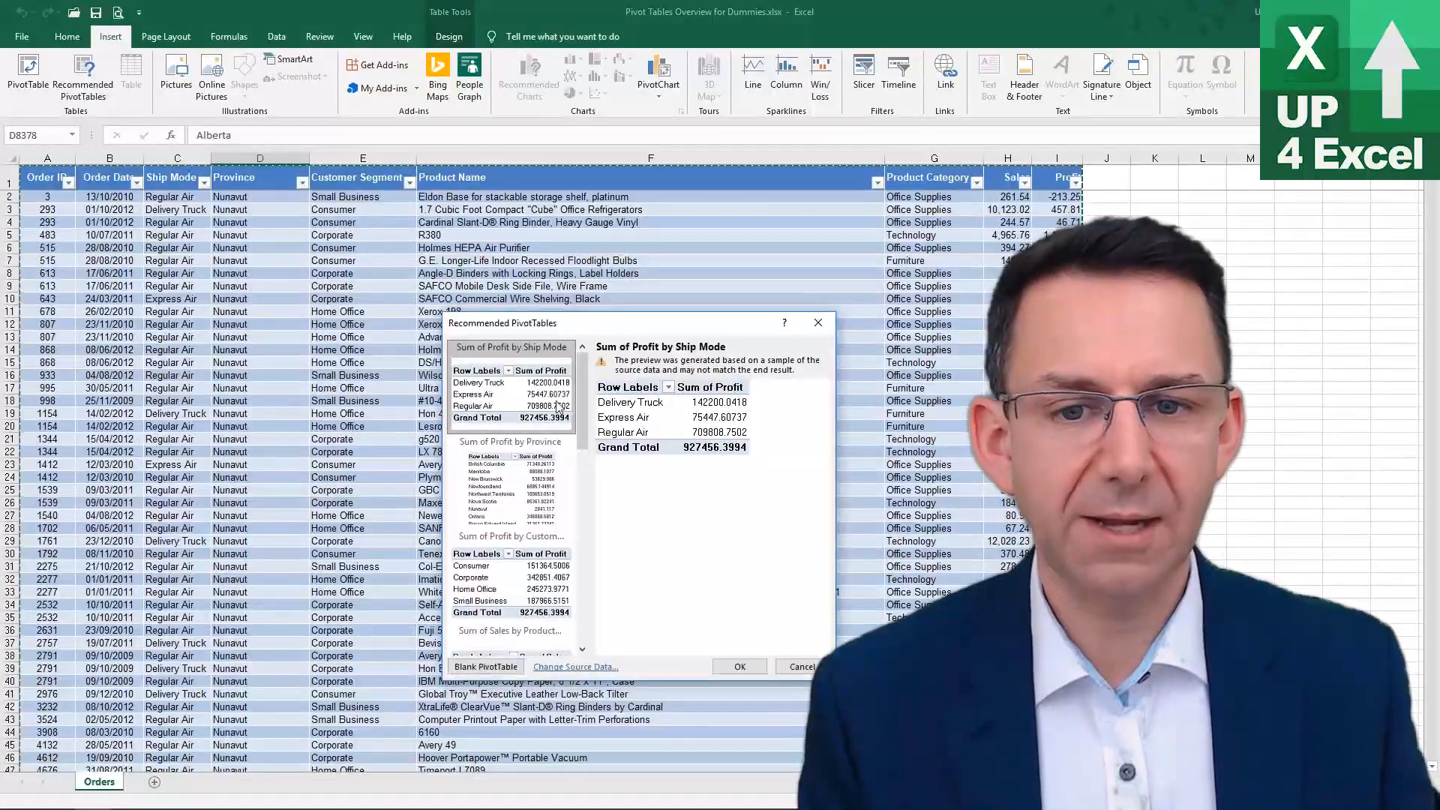
click(537, 489)
click(528, 577)
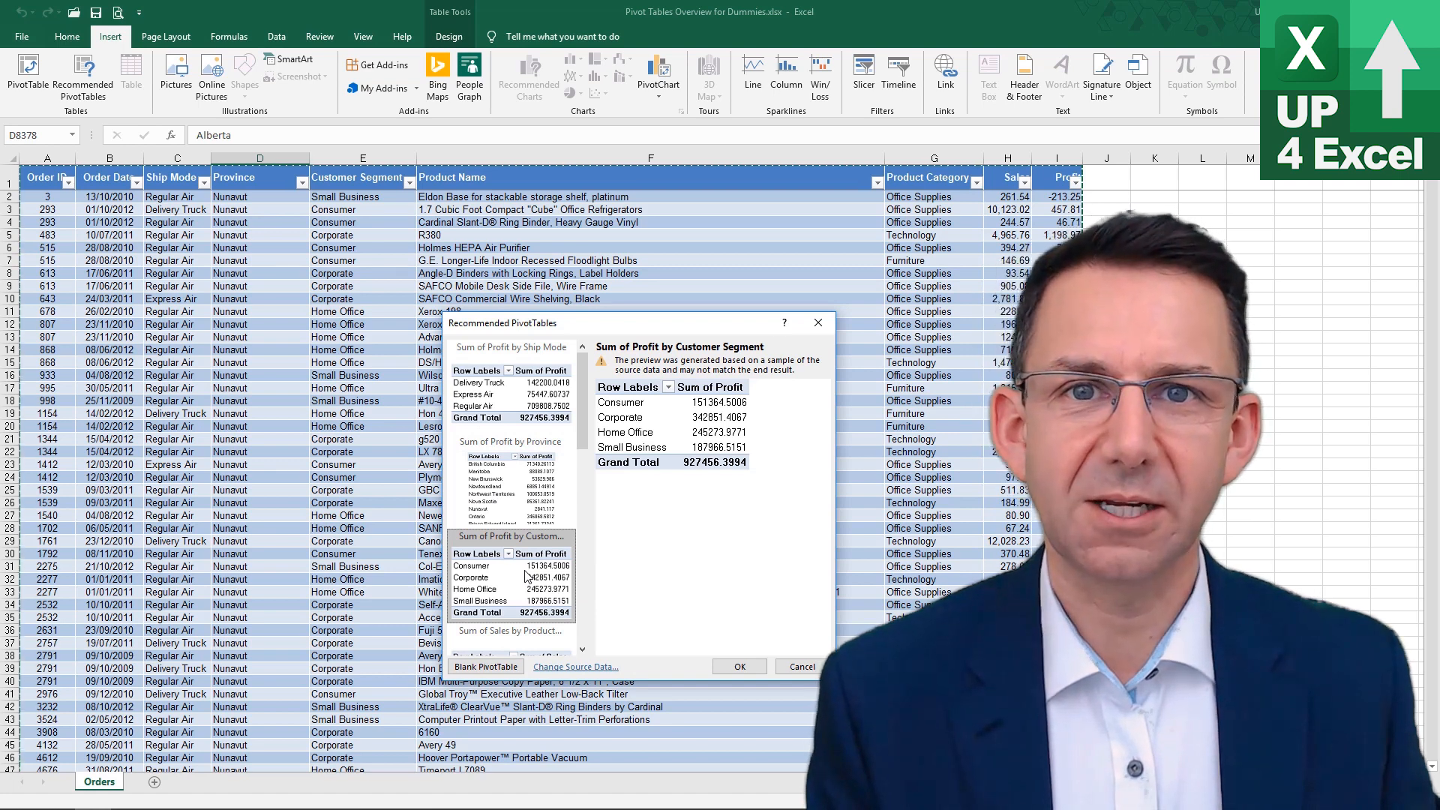
key(Up)
key(Up)
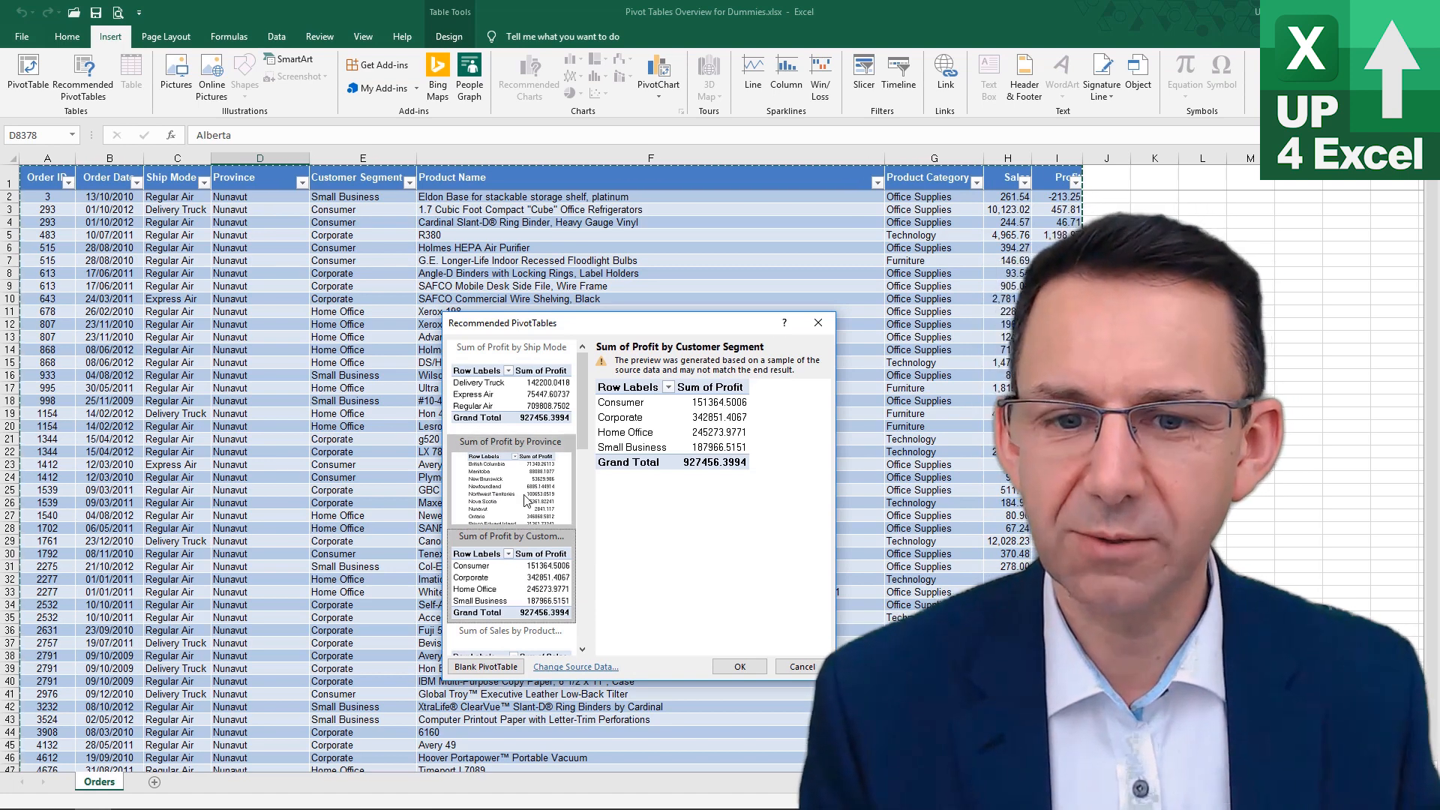
click(801, 667)
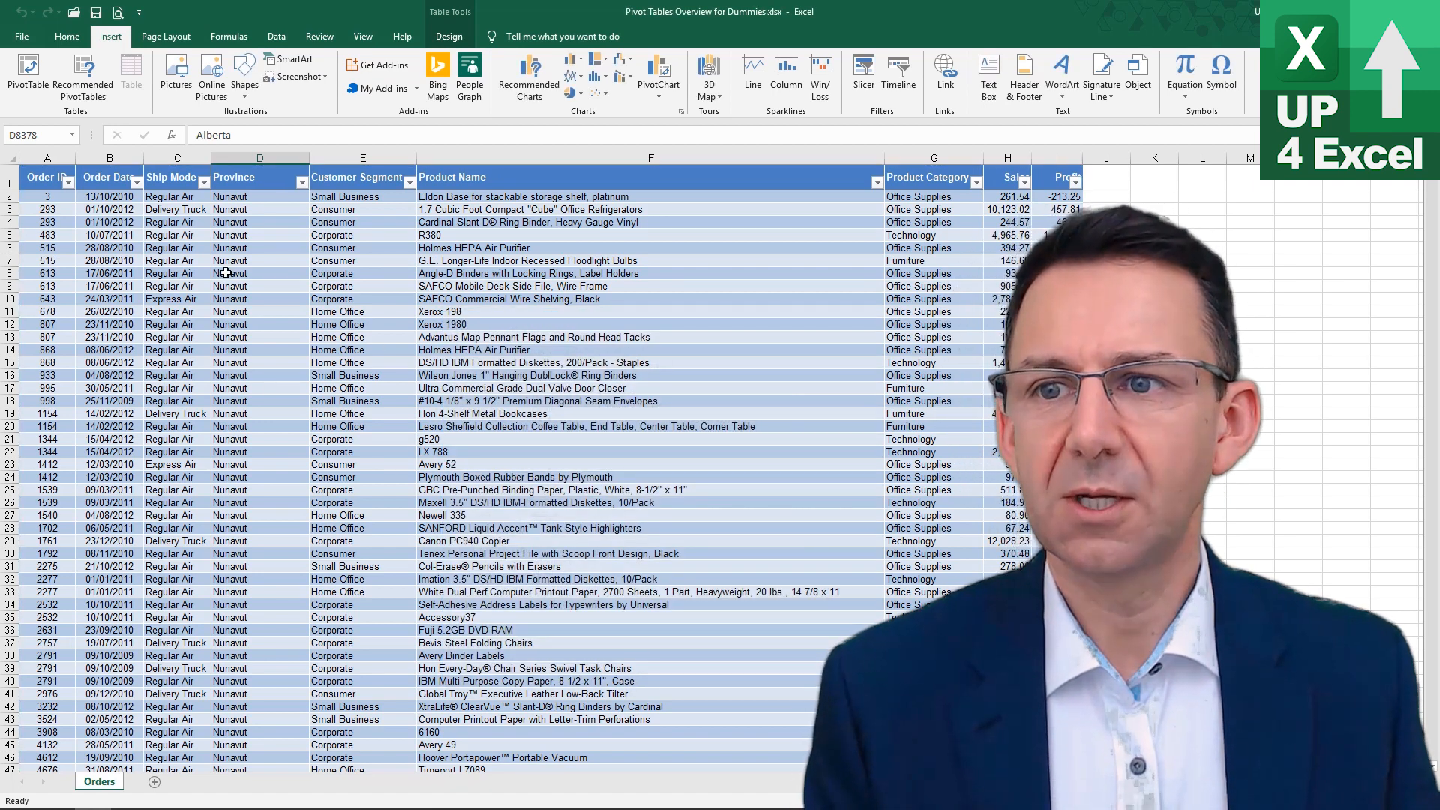
- Create a PivotTable from Table1 on a new worksheet
click(226, 273)
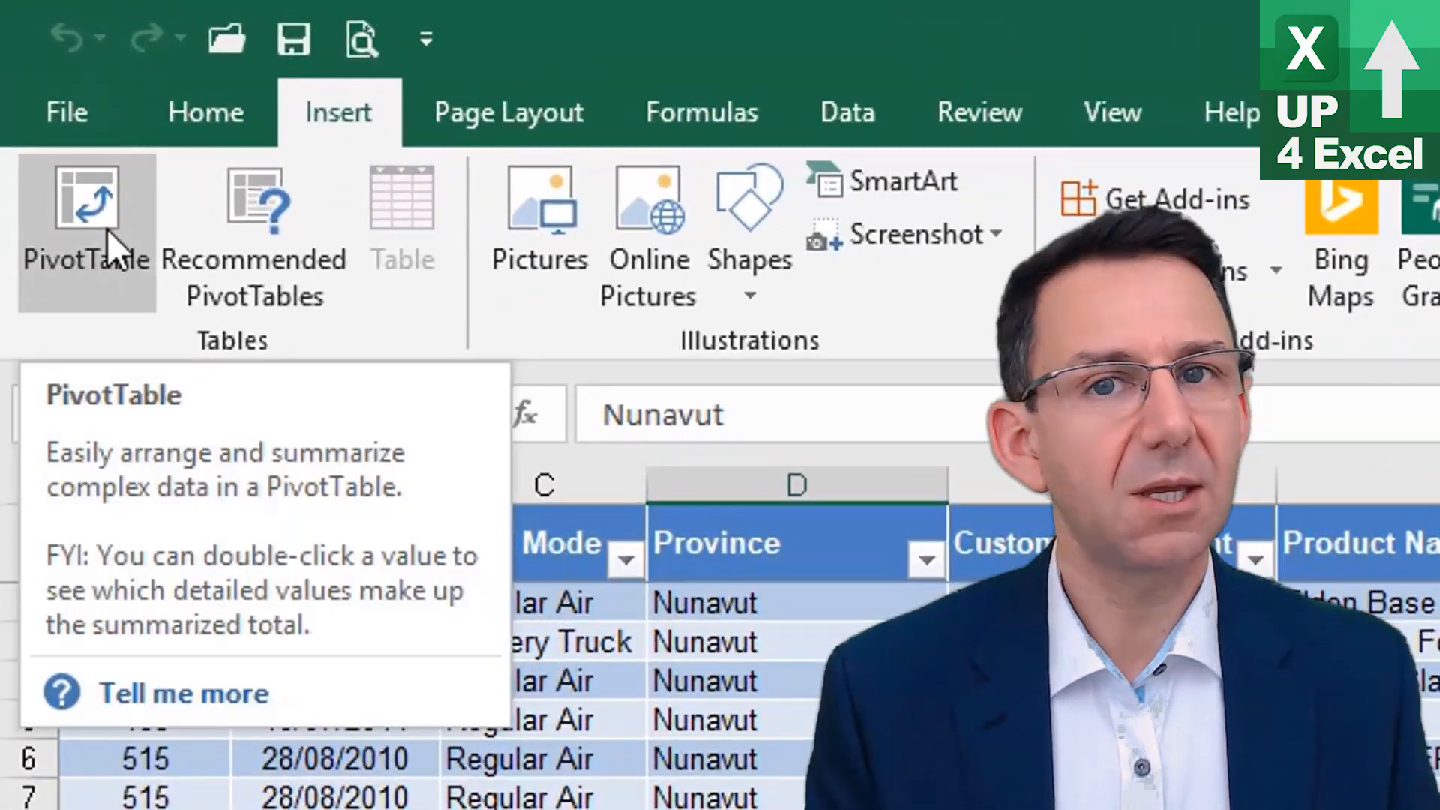
click(106, 229)
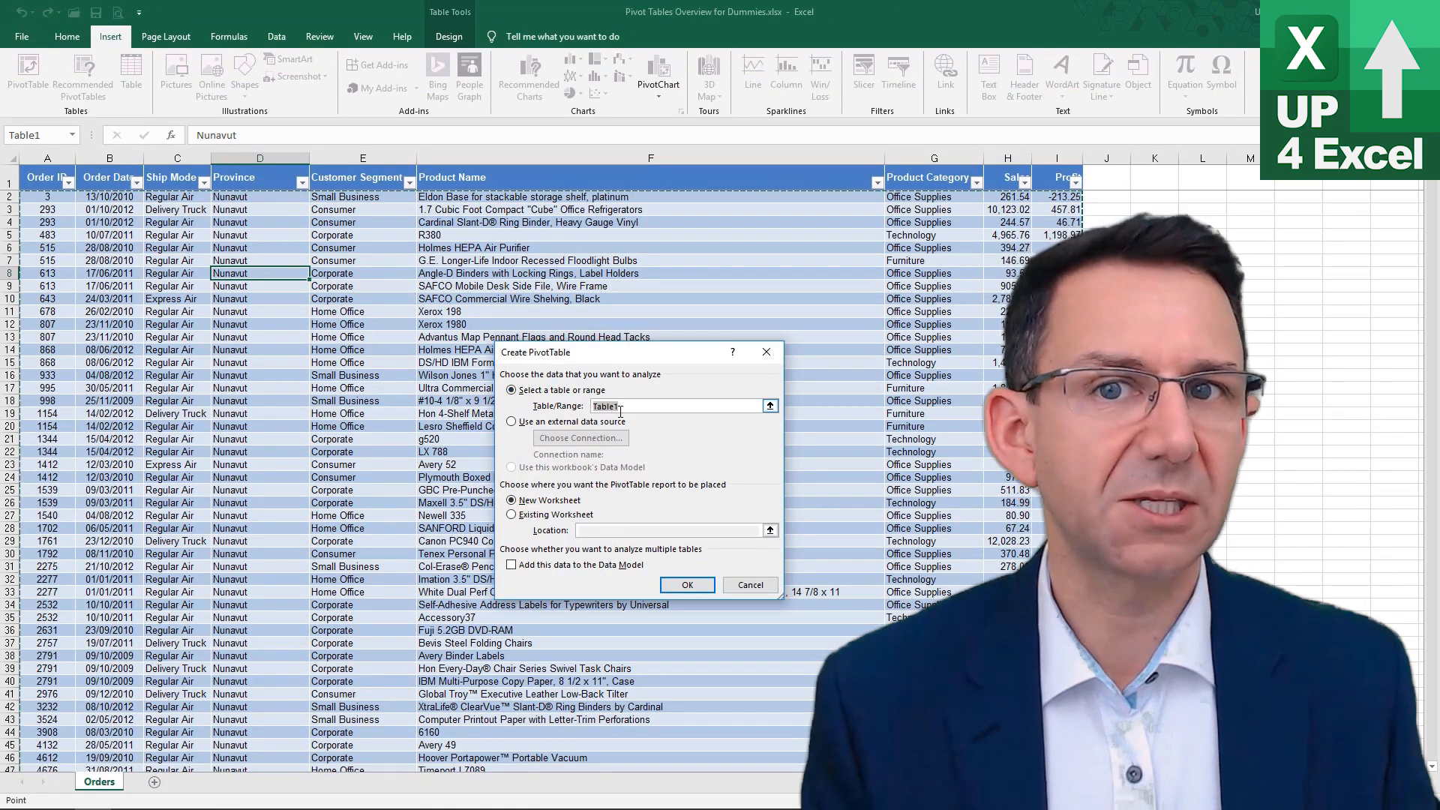
click(525, 516)
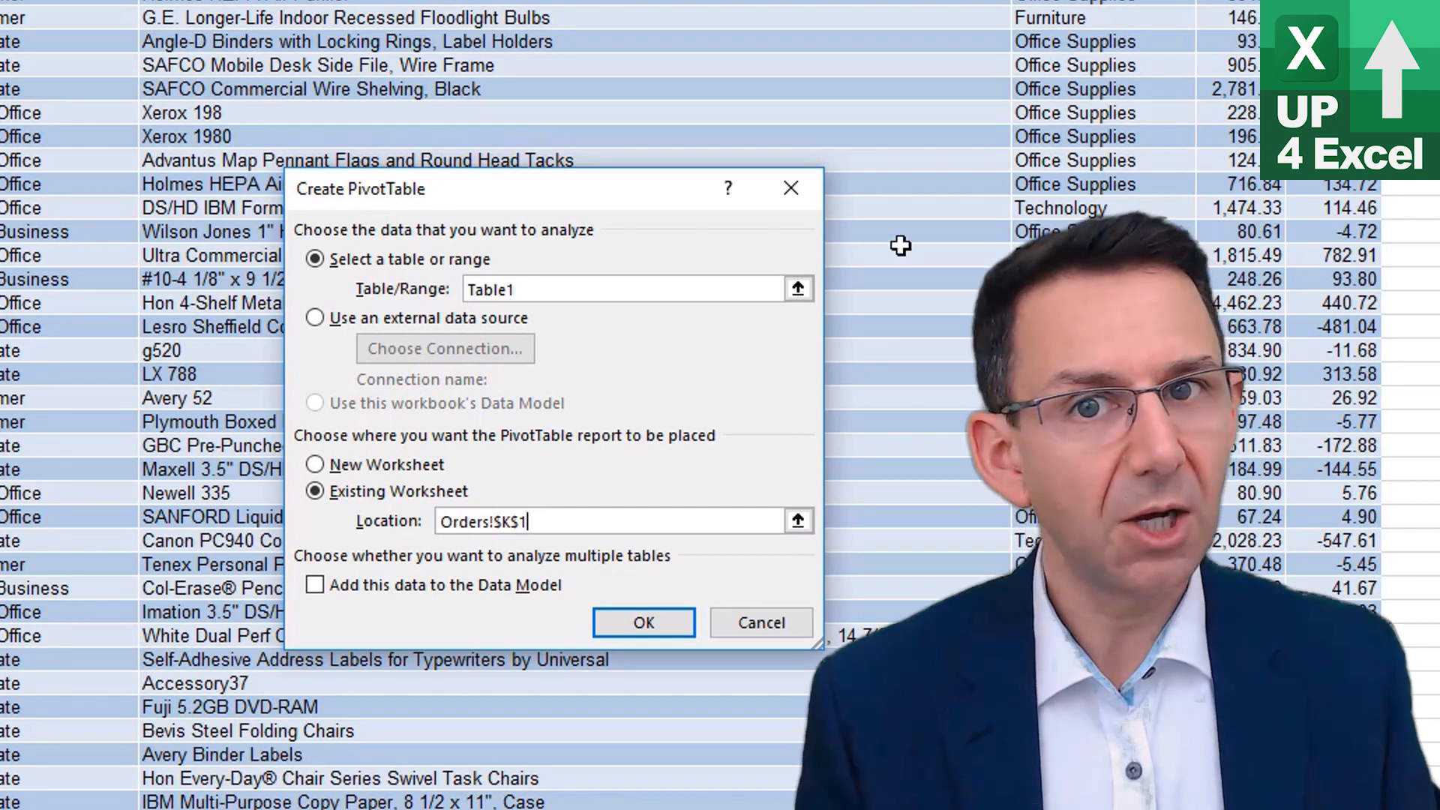
click(314, 466)
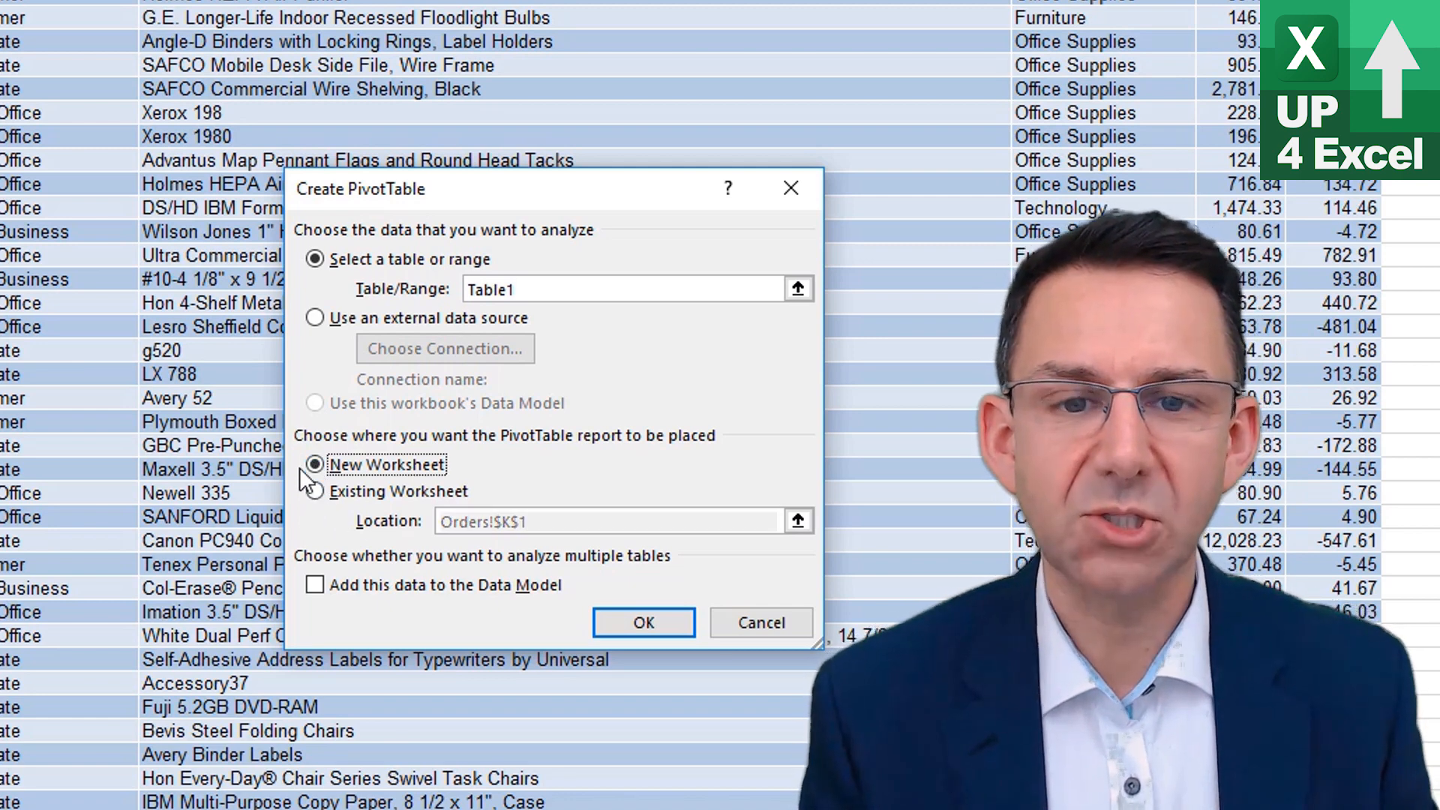
click(642, 622)
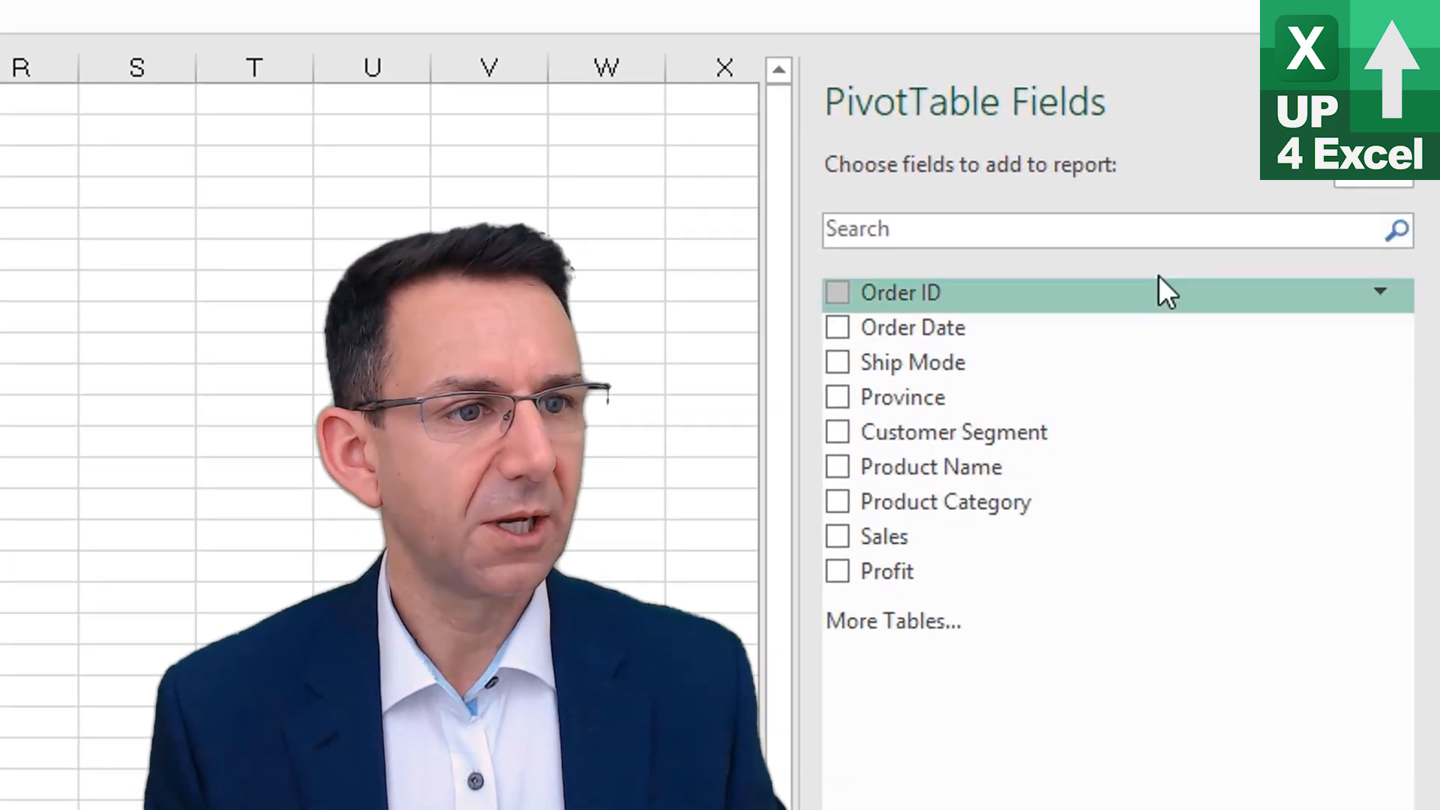
- Undock the PivotTable Fields pane, shrink its width and height, and float it over the sheet close to the pivot table
drag(1136, 107, 0, 137)
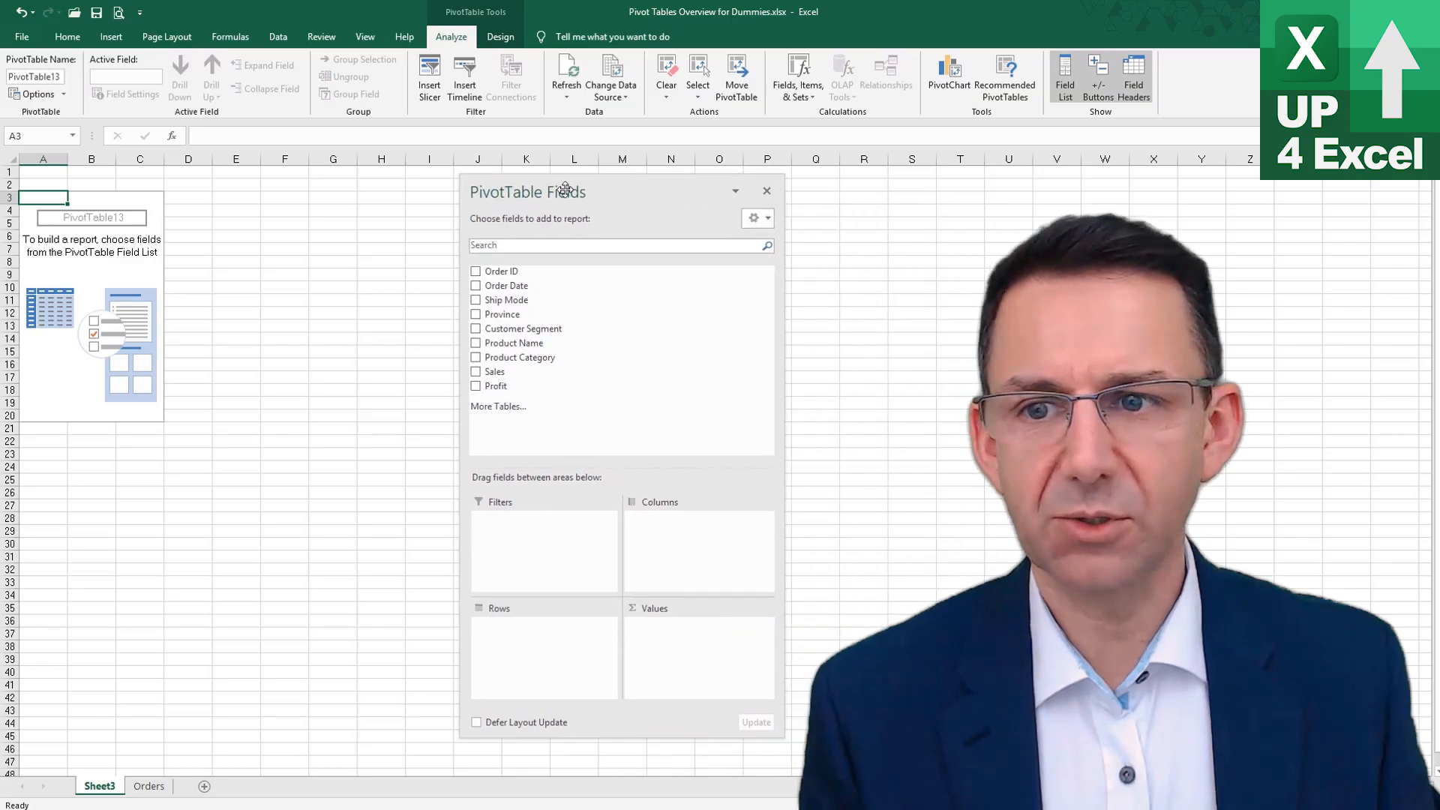
mouse_move(565, 188)
mouse_down()
mouse_move(398, 200)
mouse_move(584, 194)
mouse_up()
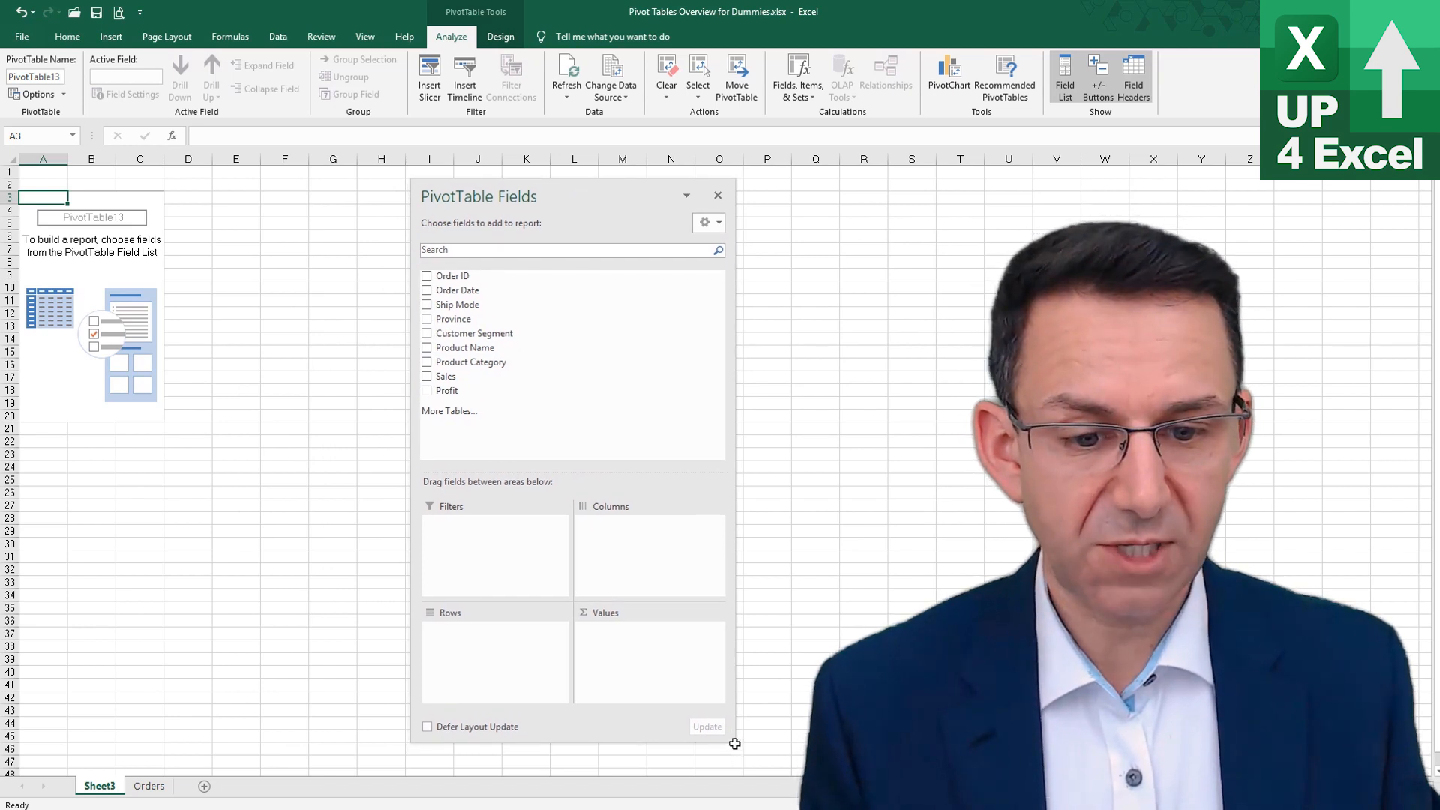
drag(732, 741, 716, 672)
drag(718, 677, 653, 702)
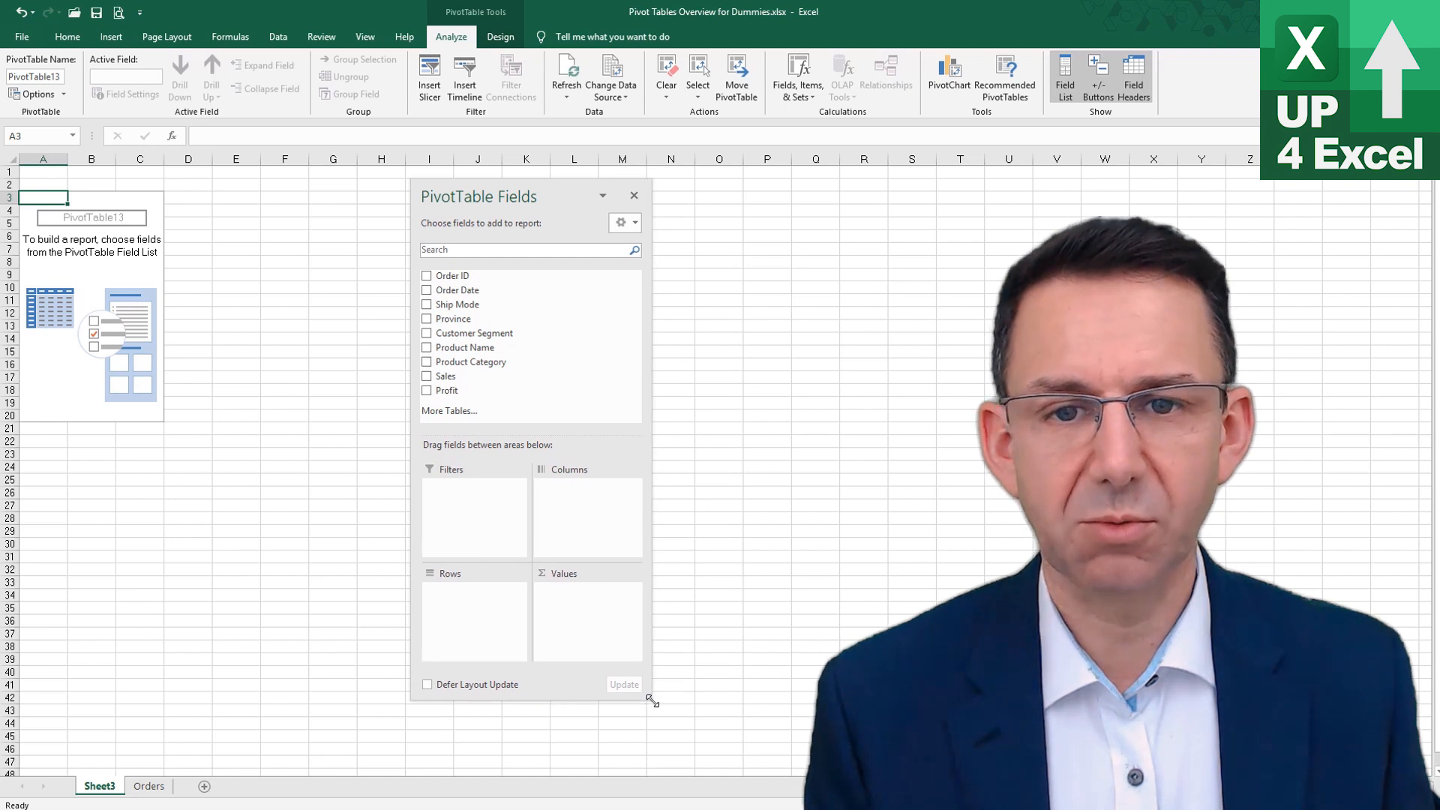
double_click(501, 197)
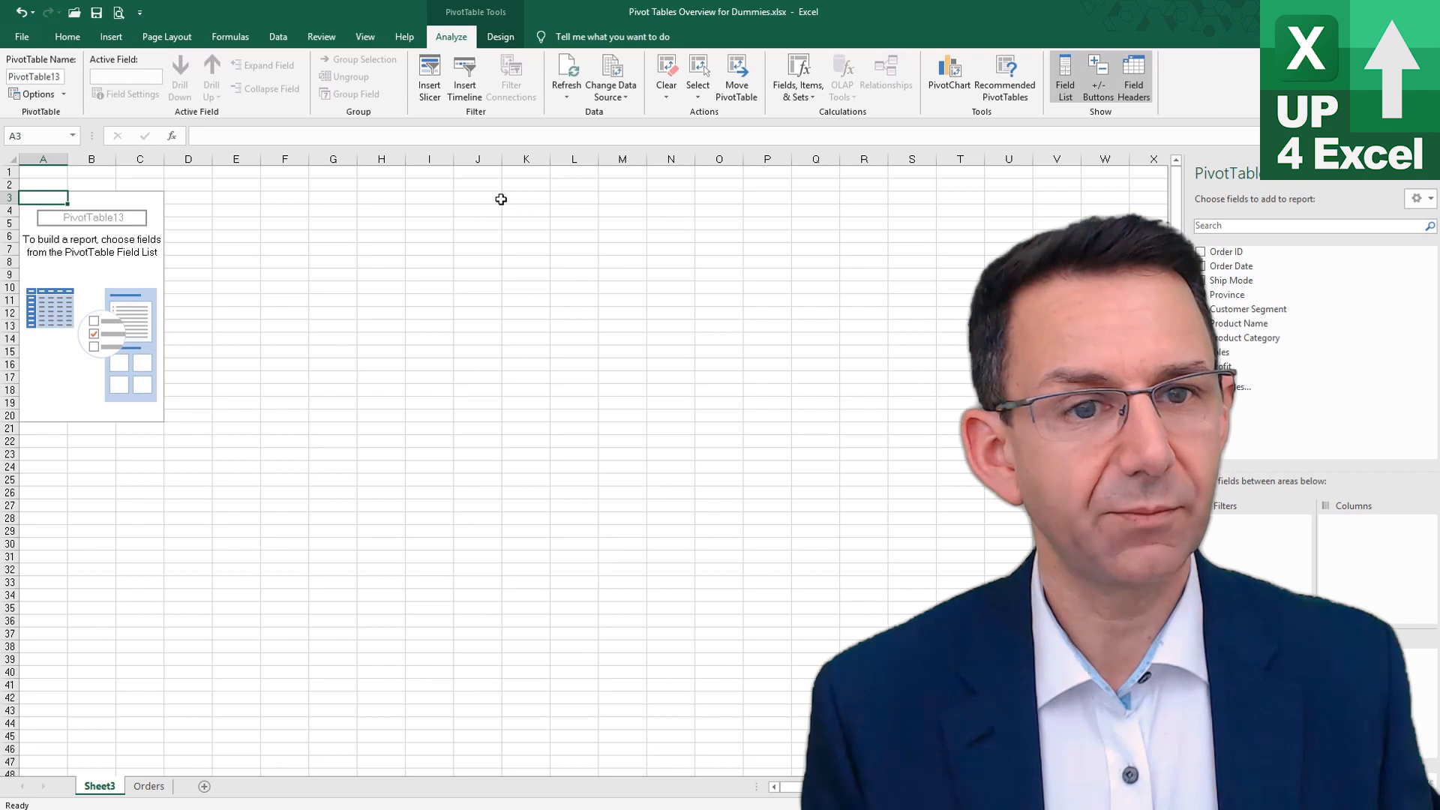
drag(1230, 173, 543, 200)
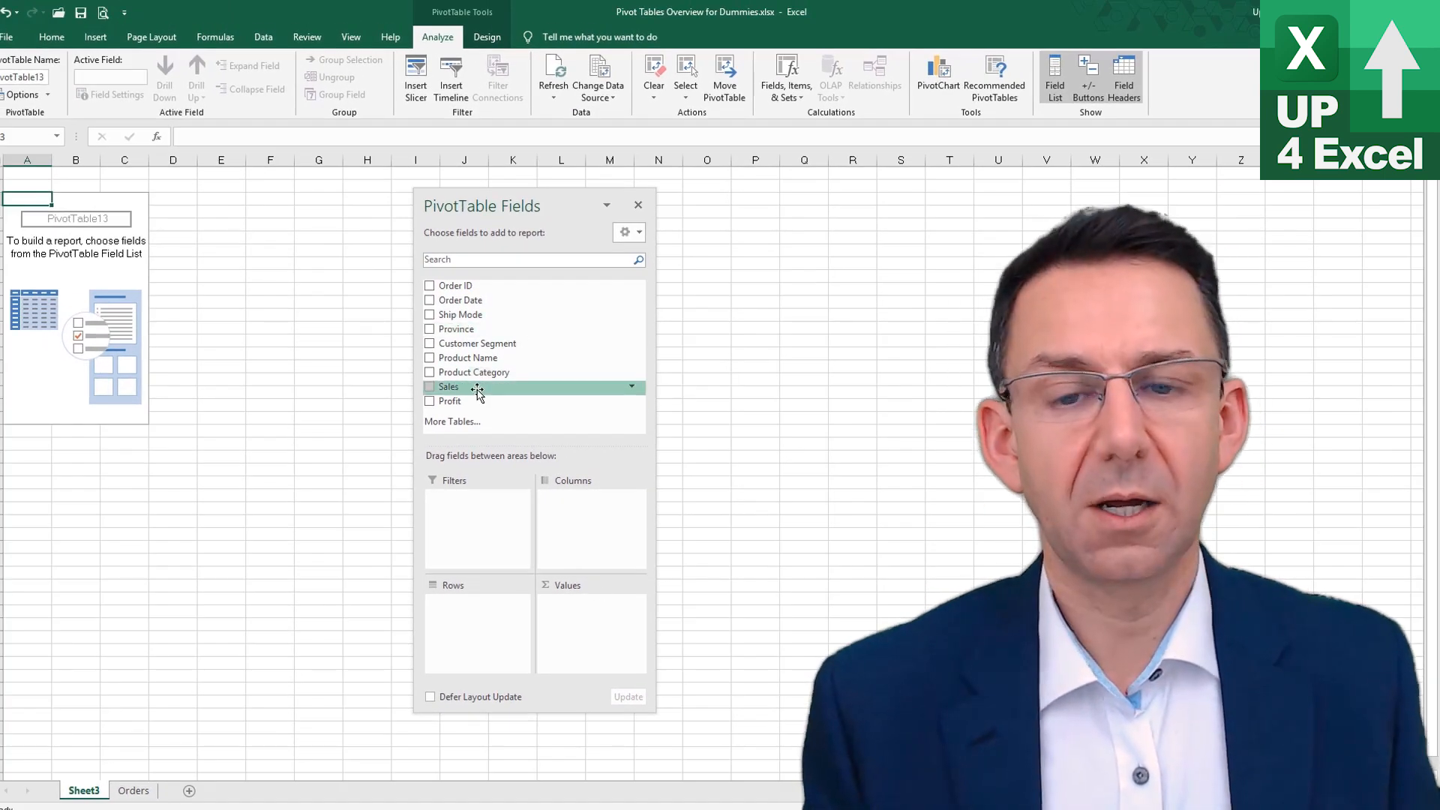
- Lay out the pivot table with Sales summed as values, Customer Segment in rows and Ship Mode in columns
drag(477, 388, 589, 627)
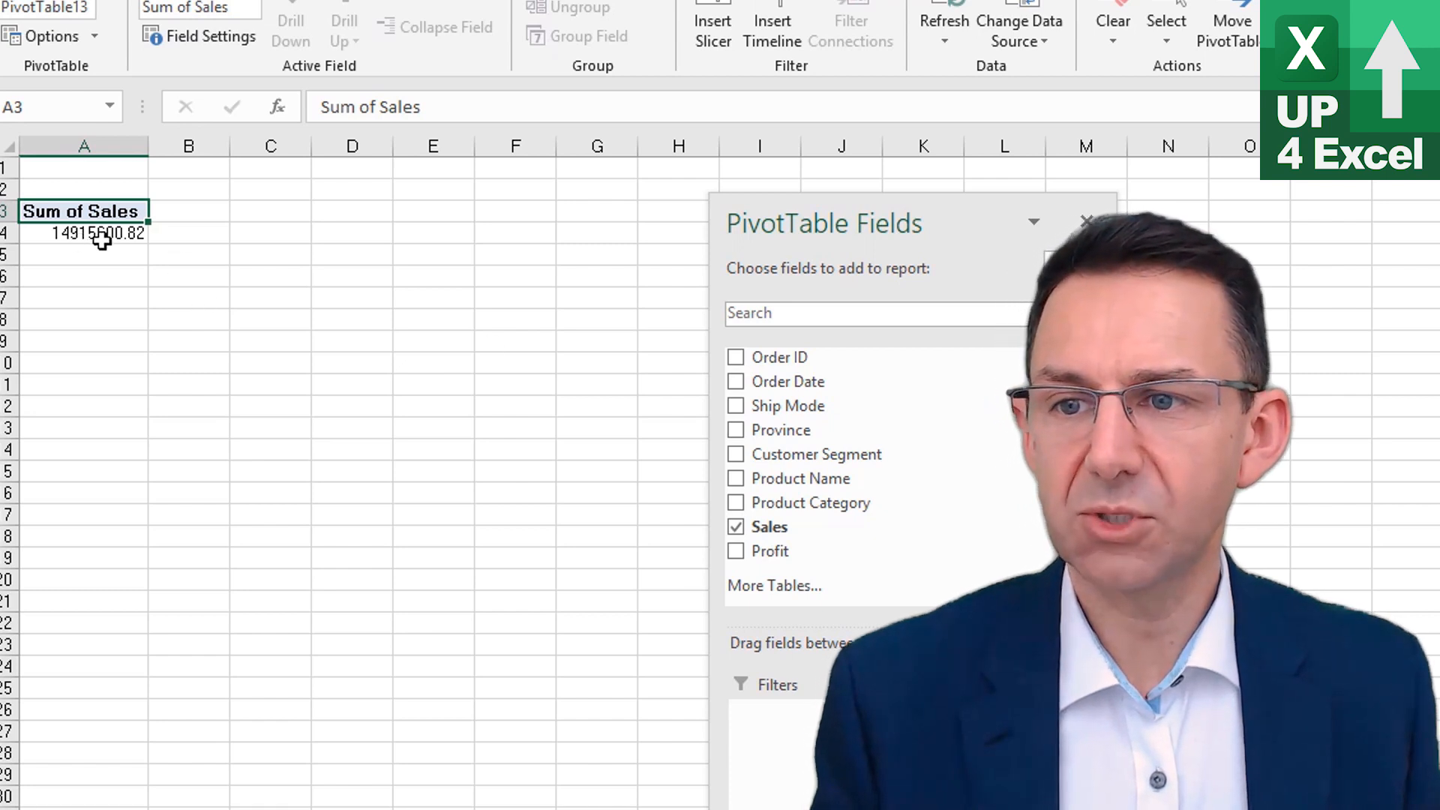
mouse_move(105, 232)
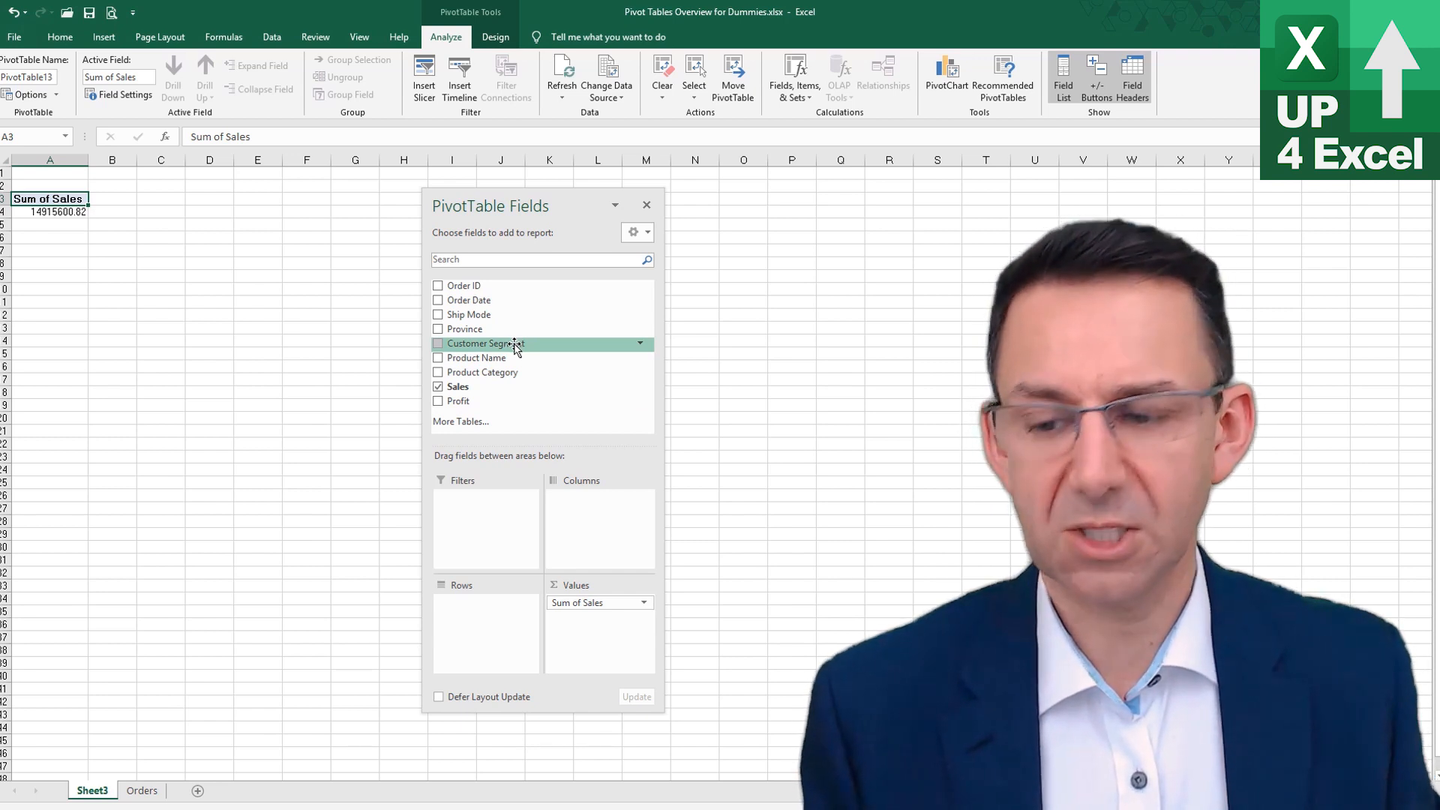
drag(514, 346, 522, 620)
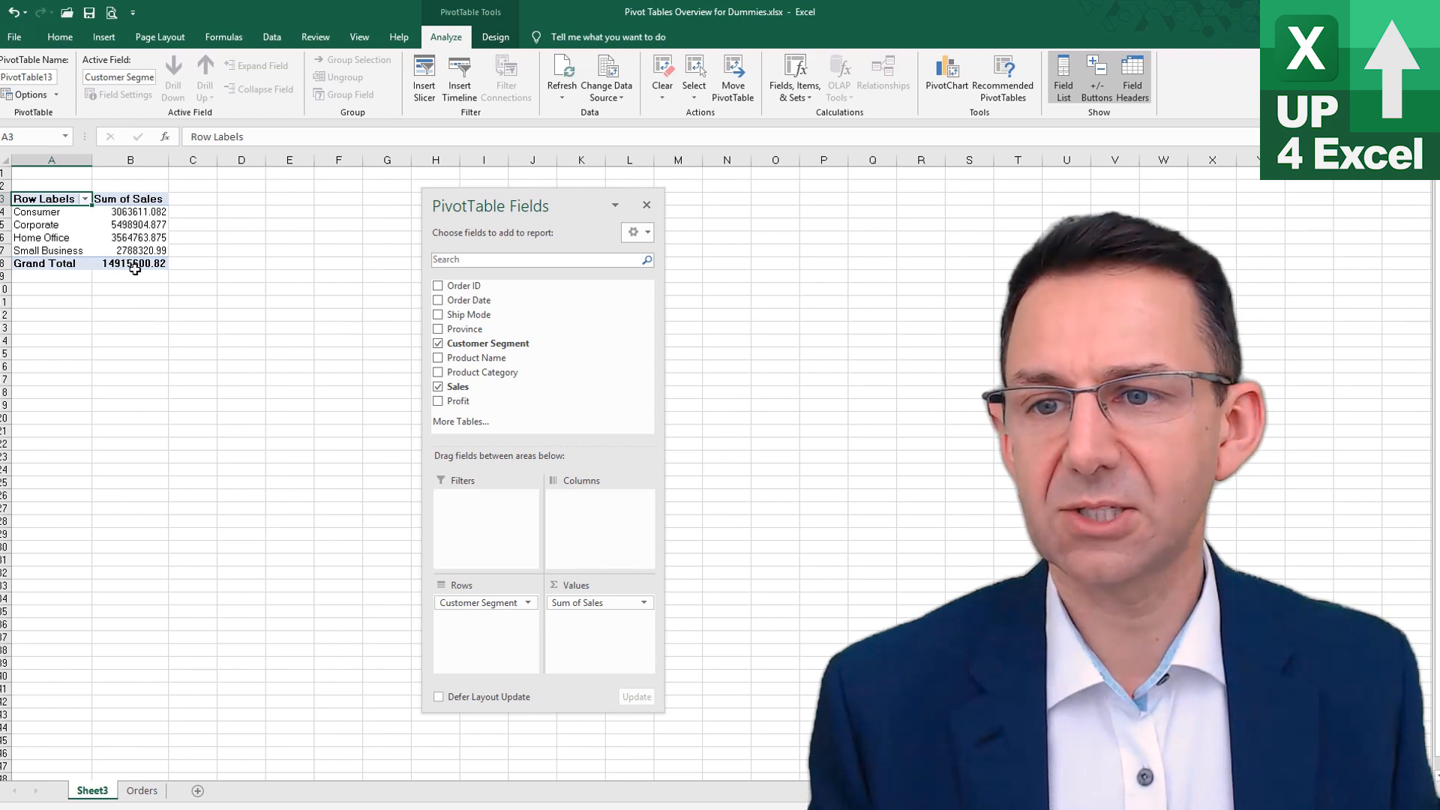
mouse_move(136, 268)
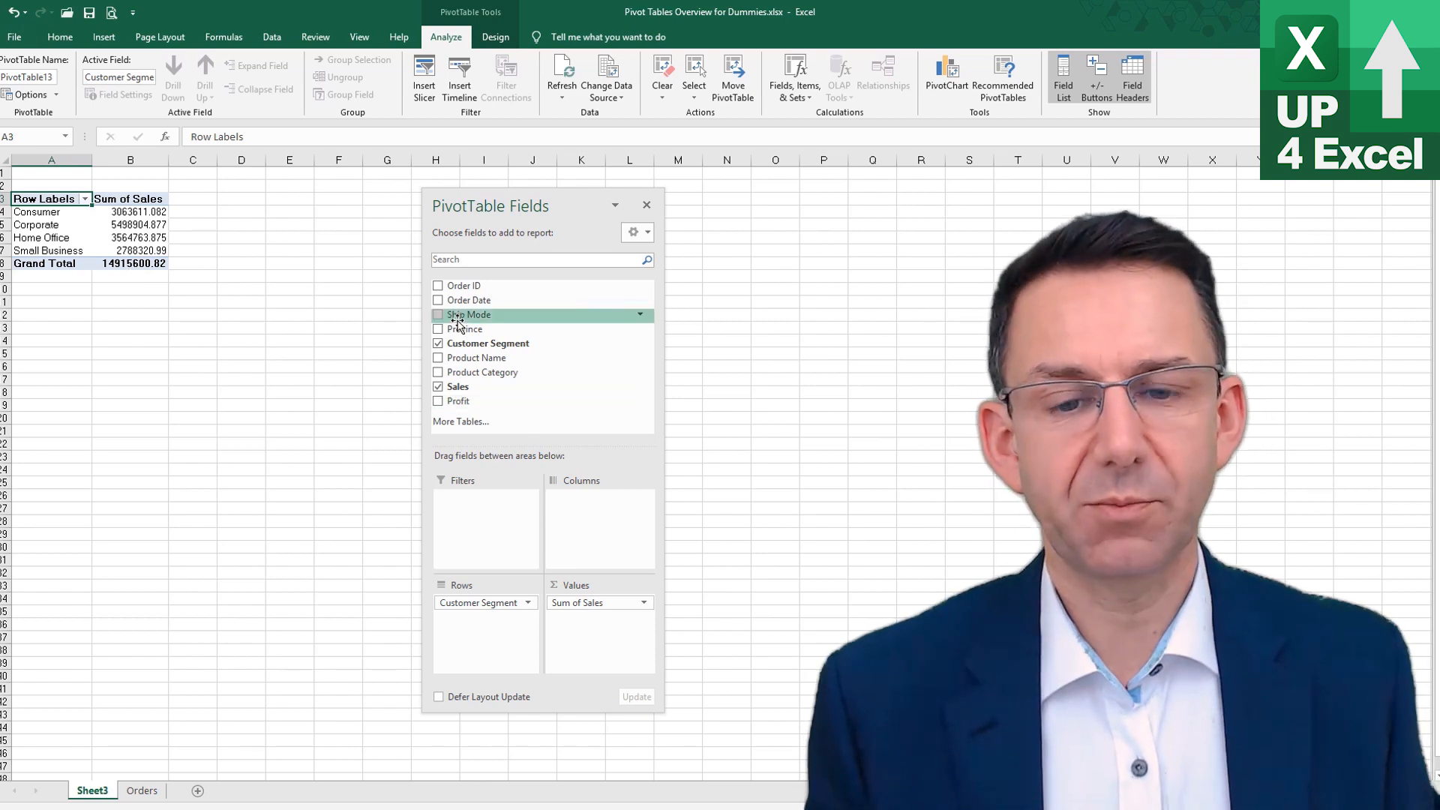
drag(457, 321, 585, 513)
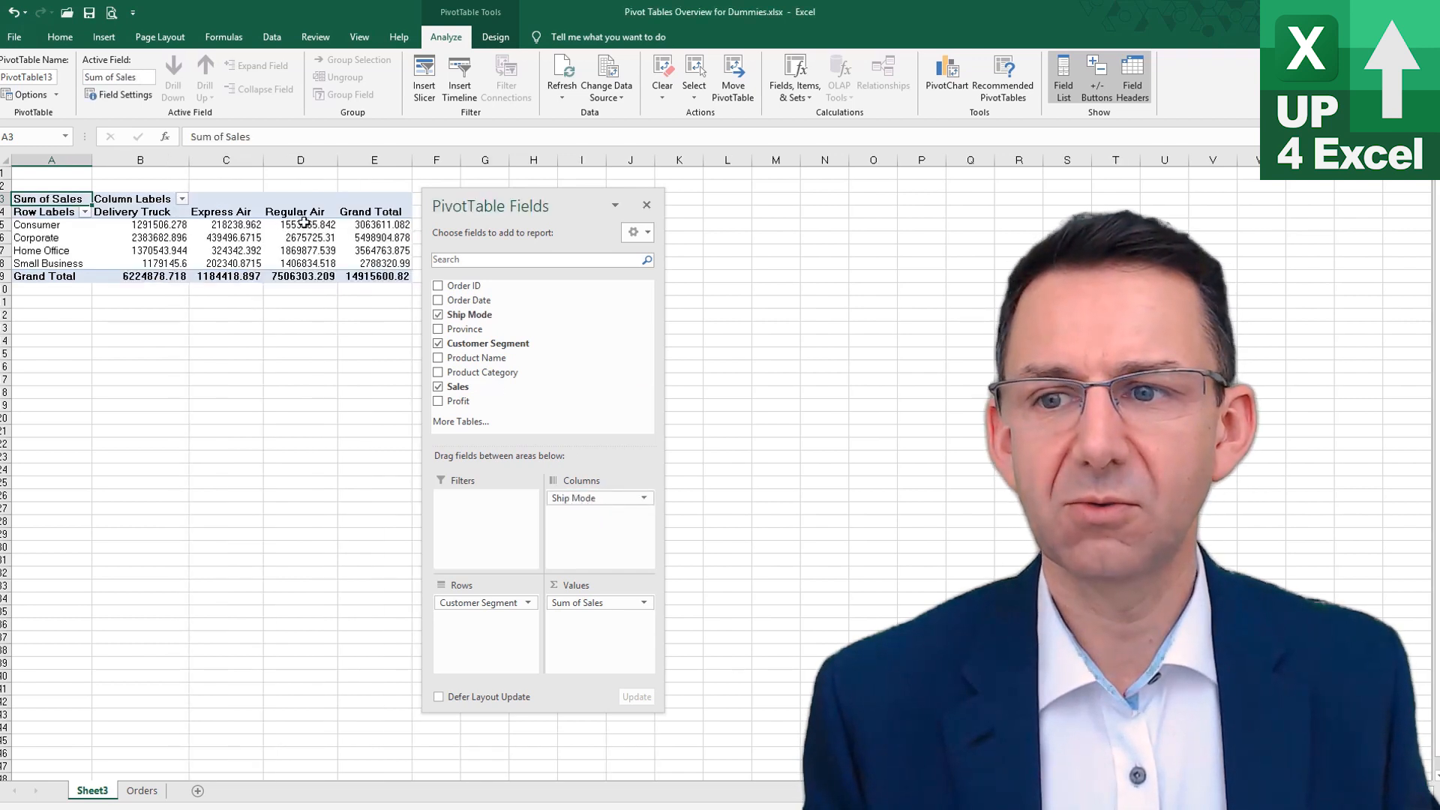
- Add Province as a report filter above the pivot table and filter it to Newfoundland
mouse_move(324, 233)
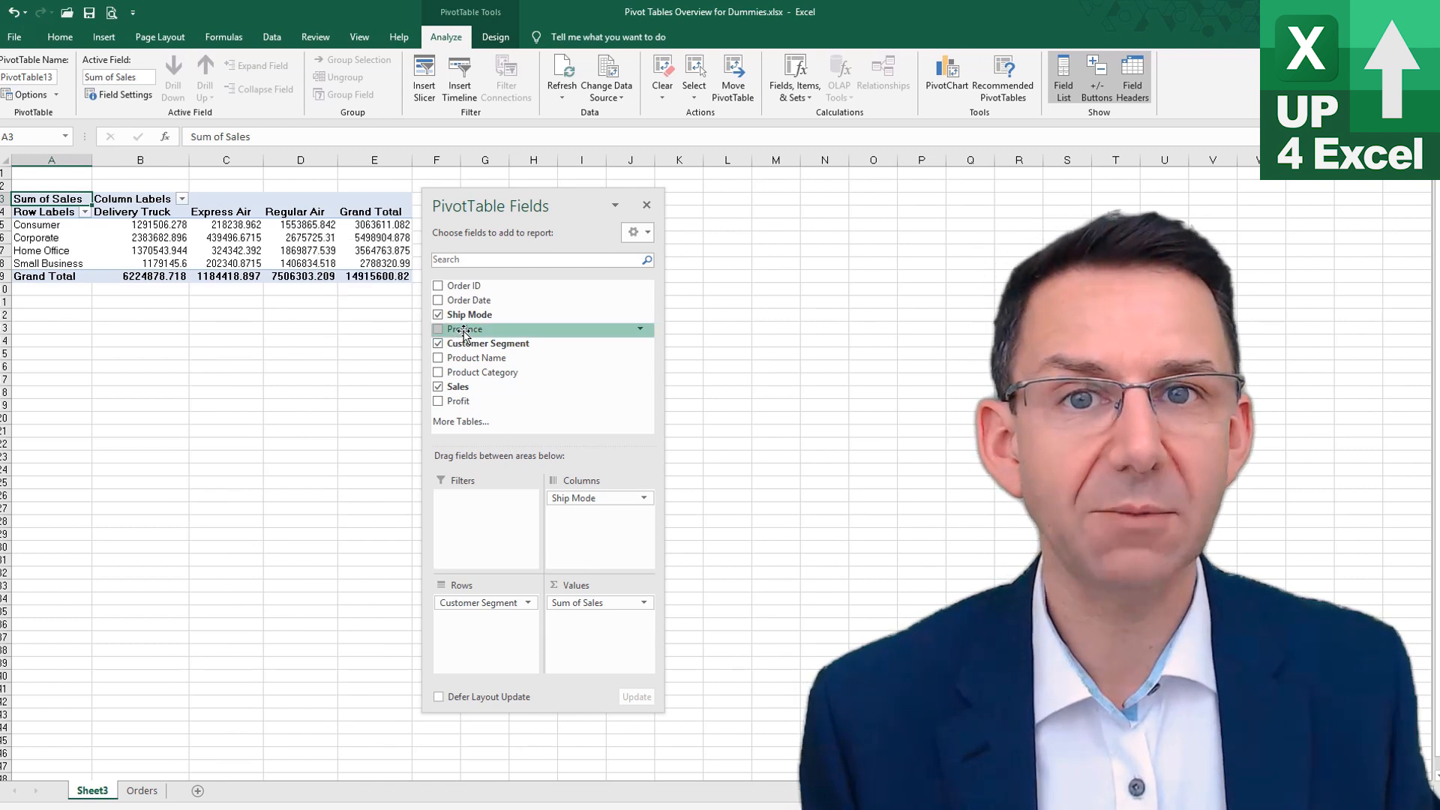
drag(464, 335, 484, 514)
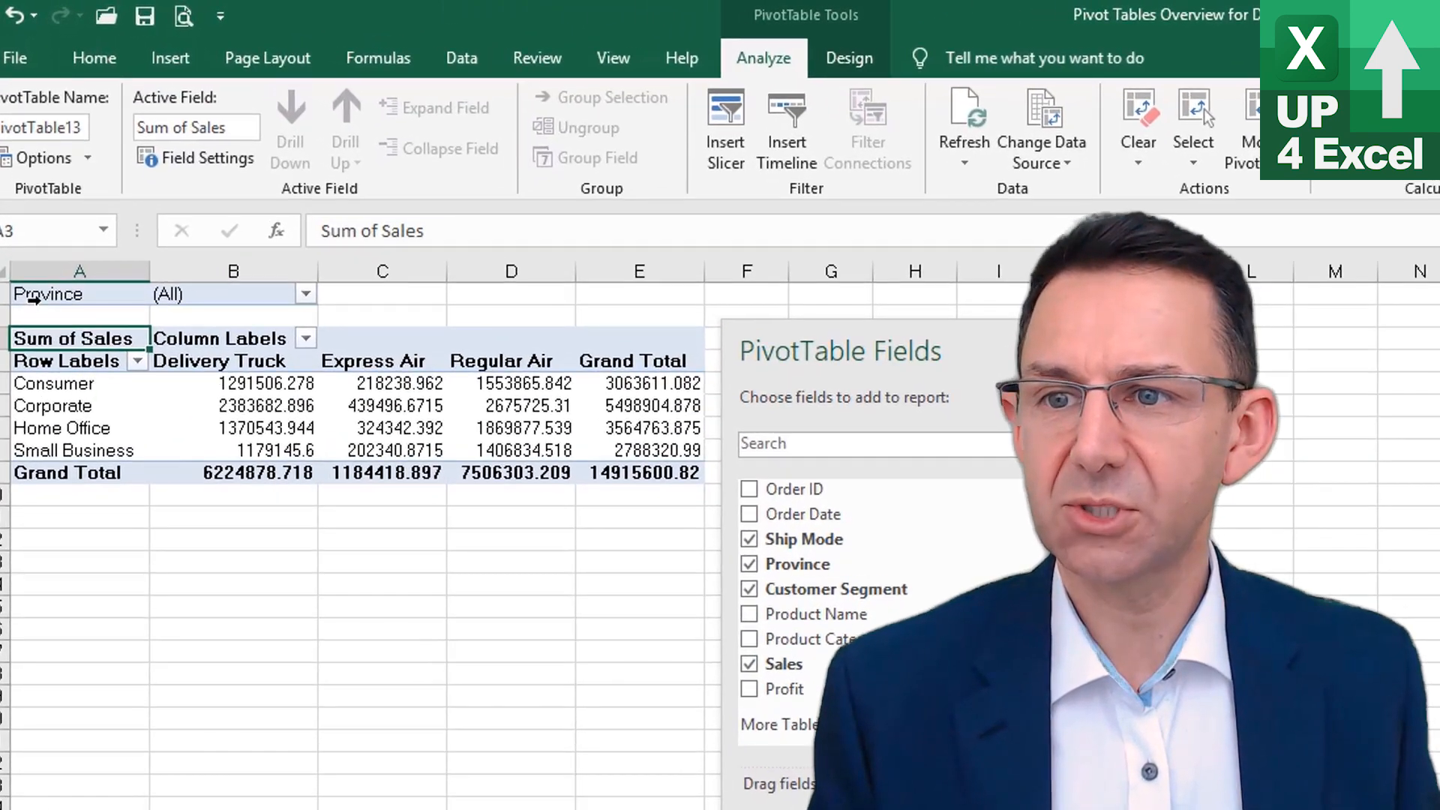
click(34, 297)
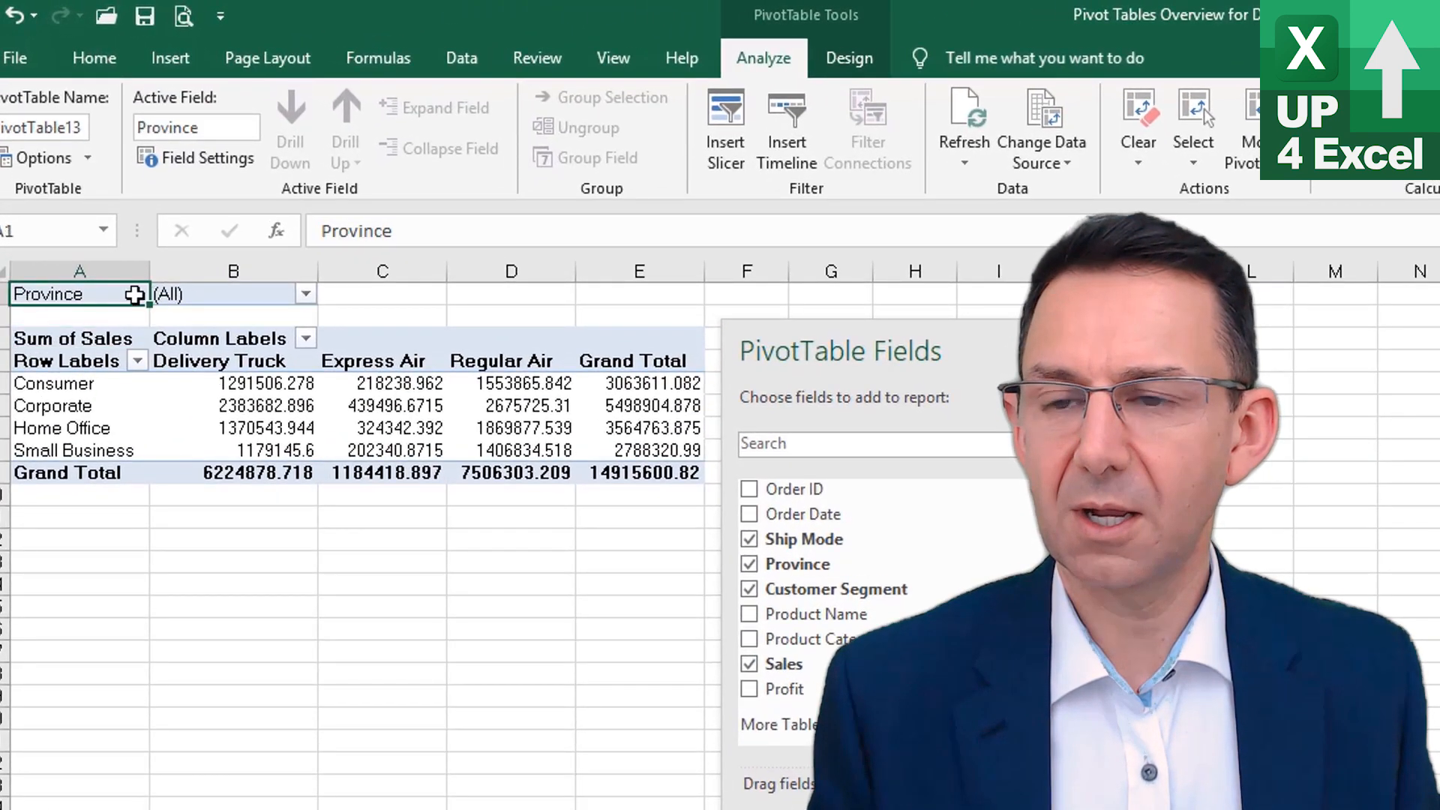
click(306, 295)
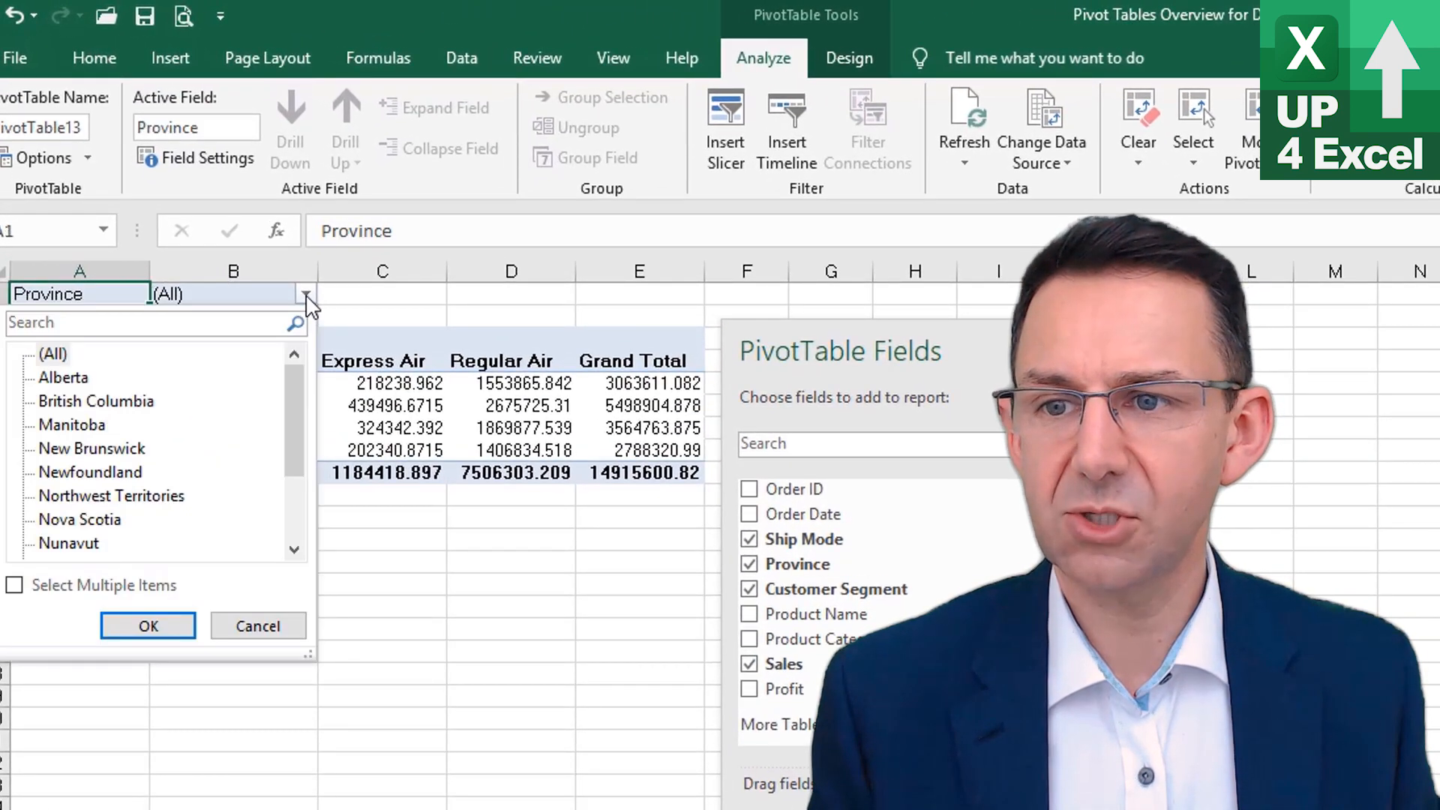
click(71, 426)
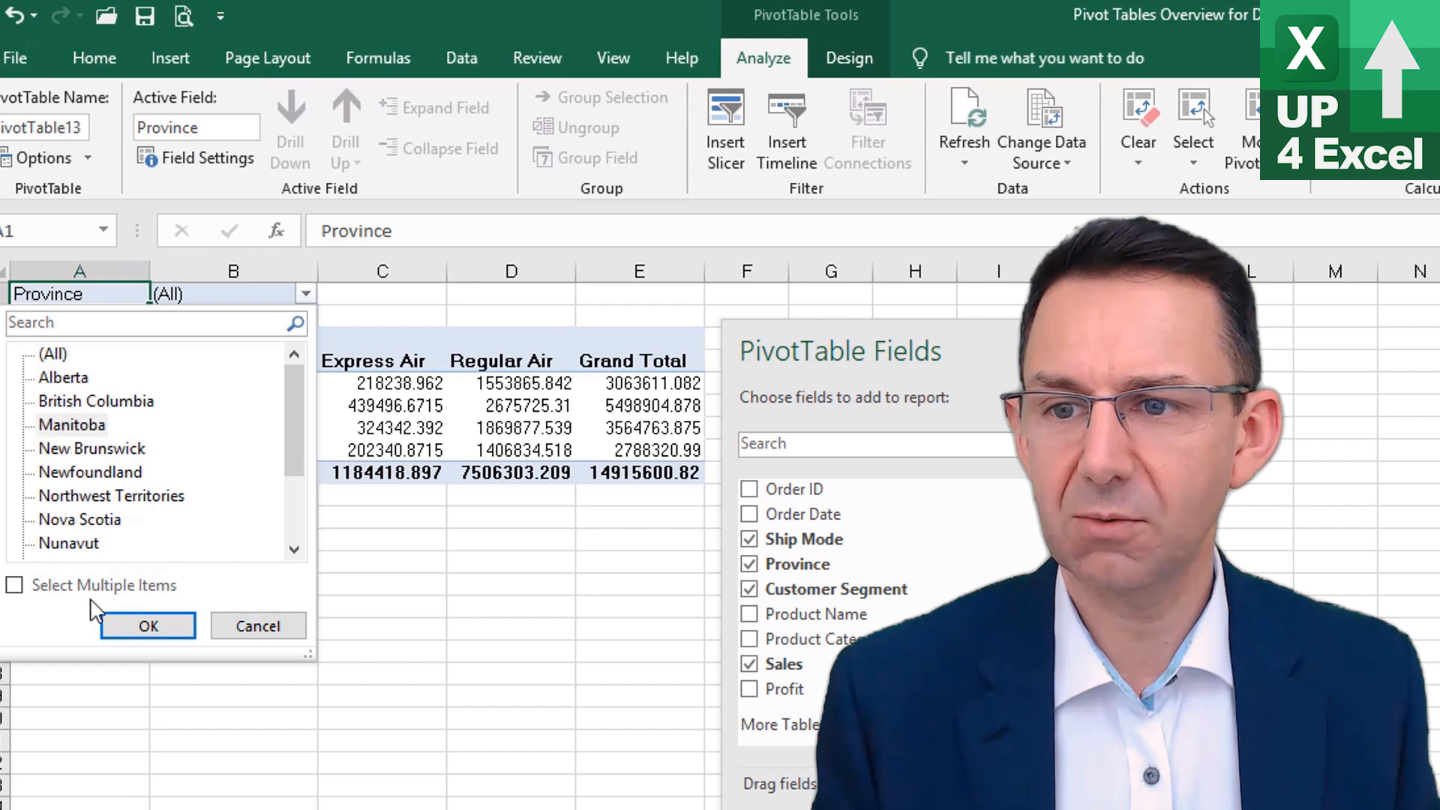
click(84, 546)
click(89, 474)
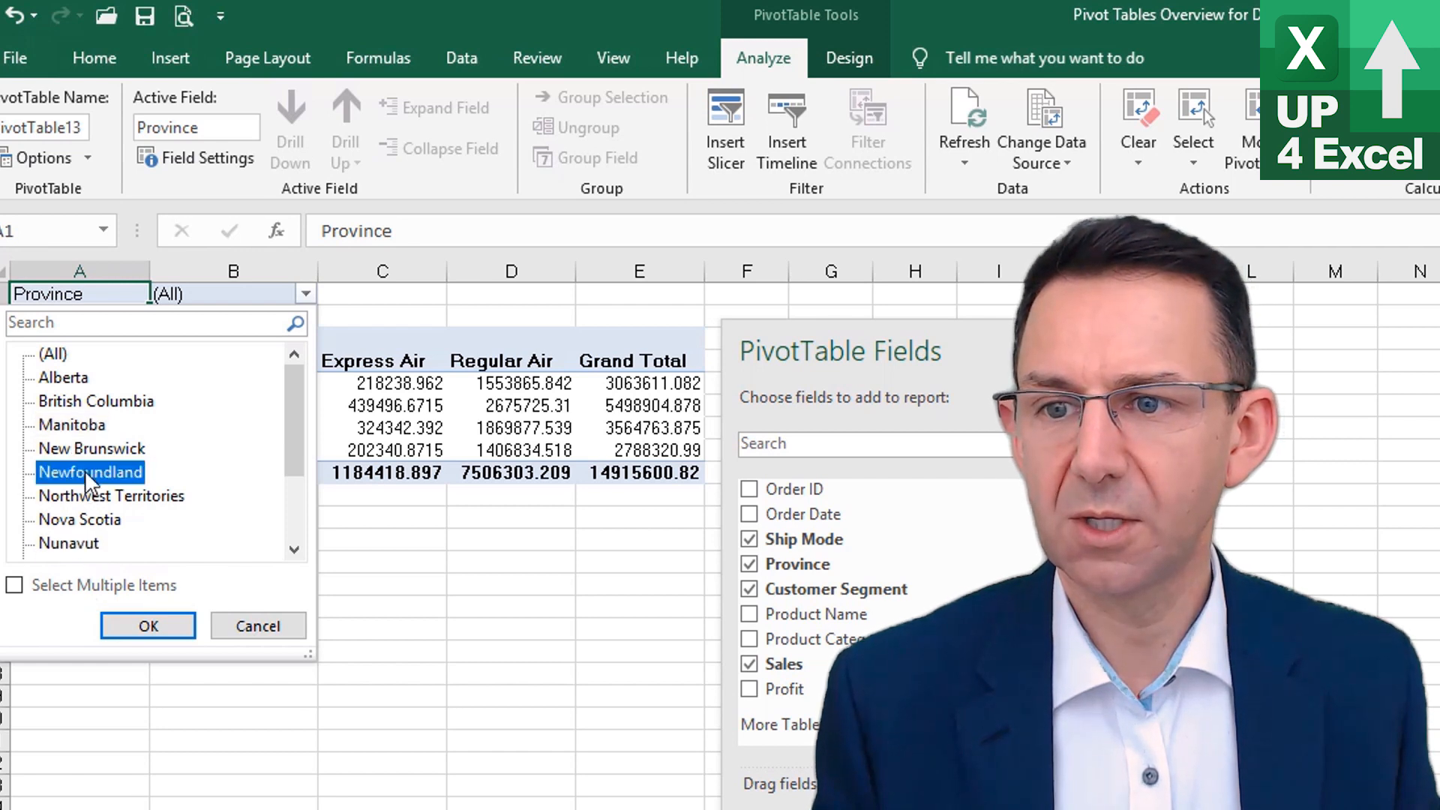
click(142, 632)
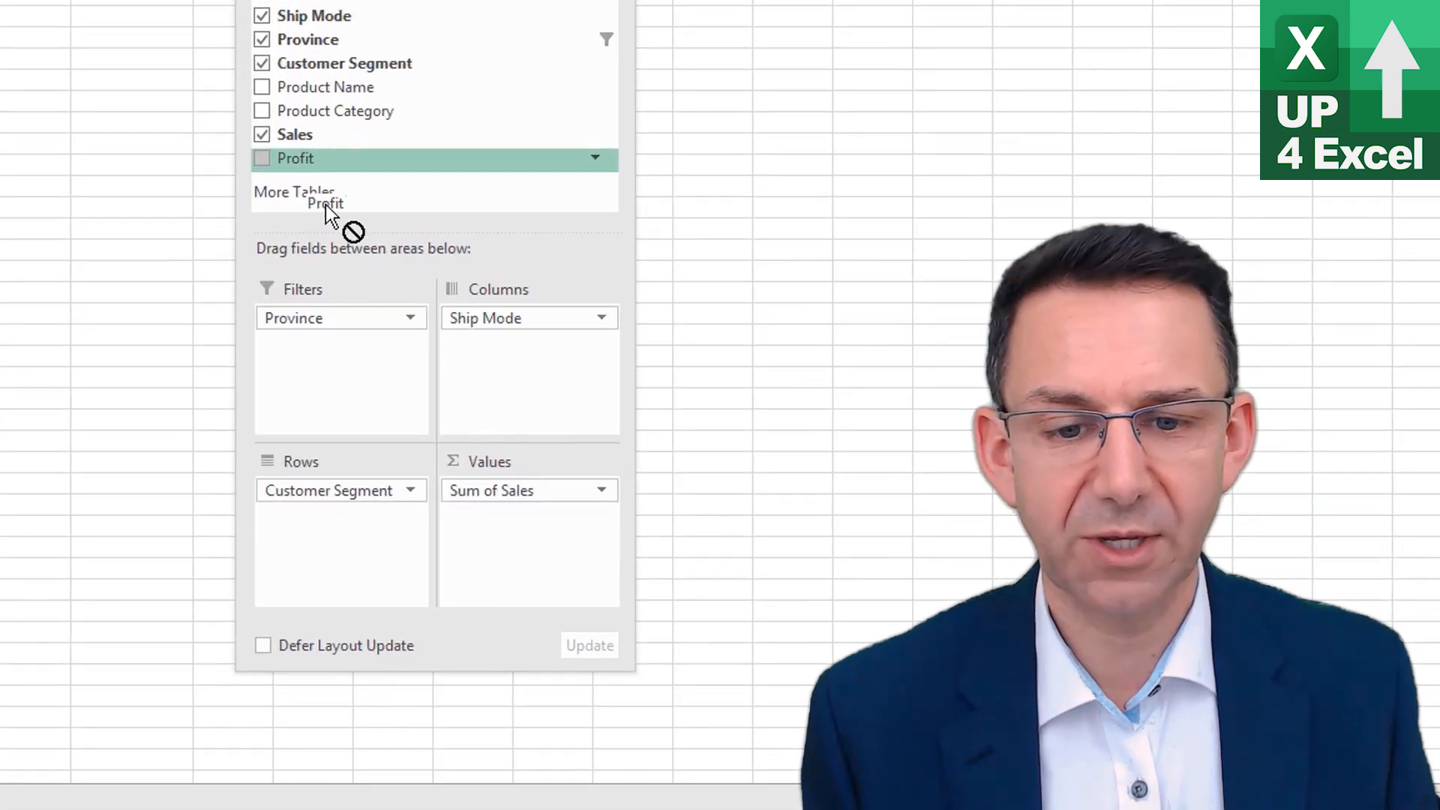
- Add Profit as a second summed value and move the floating PivotTable Fields pane down, clear of the pivot table
drag(326, 205, 487, 521)
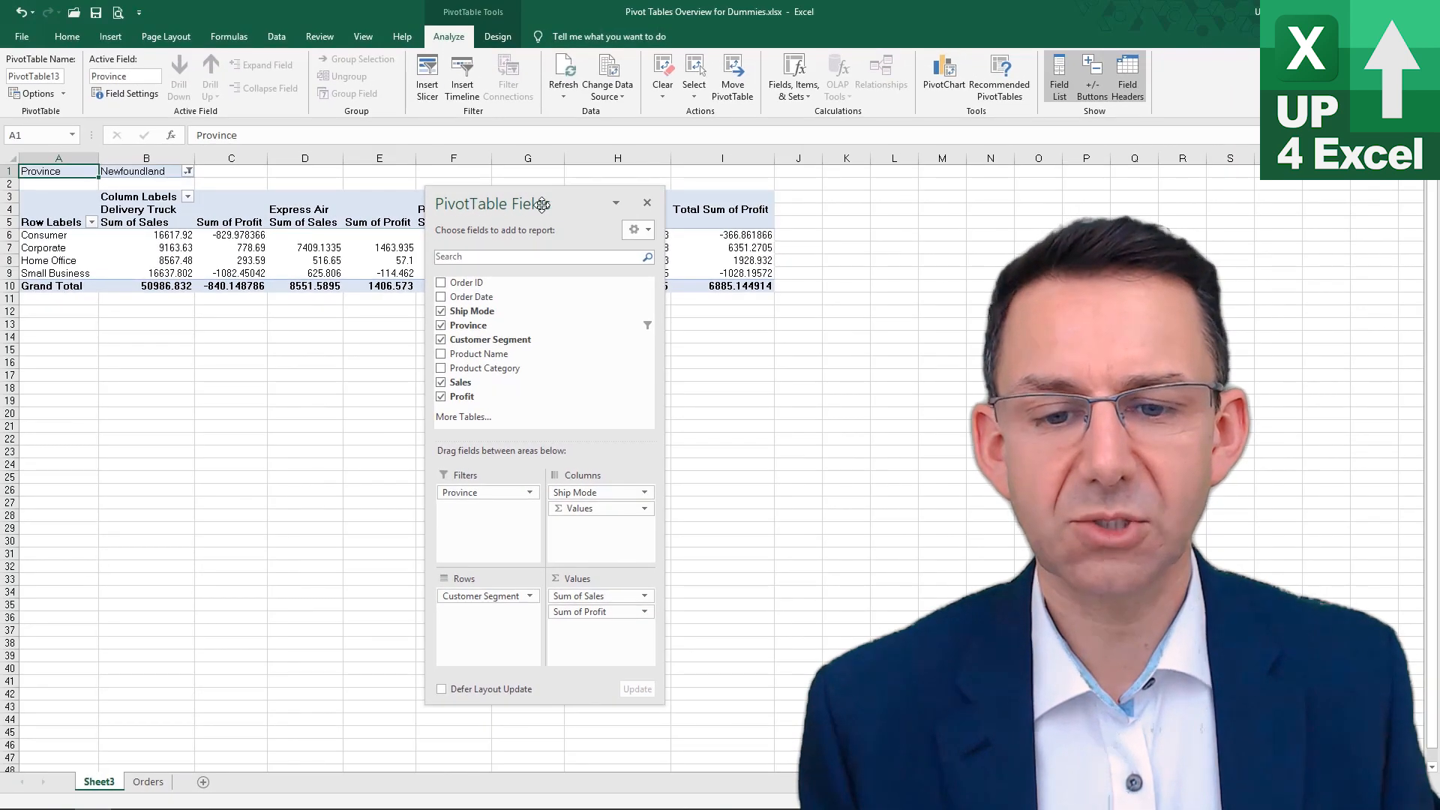
drag(541, 203, 525, 319)
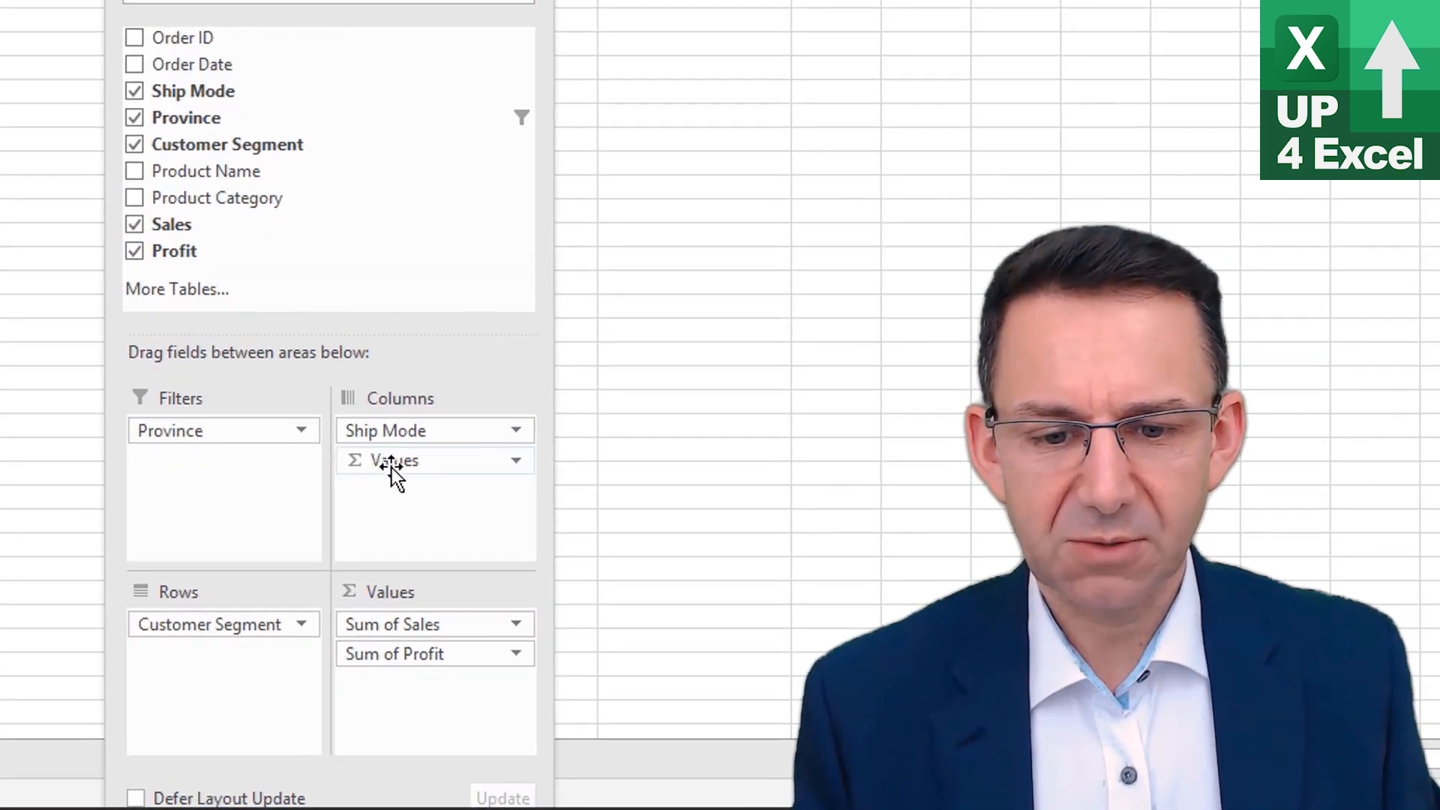
- Rearrange the pivot table so Ship Mode is nested under Customer Segment in rows and only Values is in columns
drag(392, 467, 391, 467)
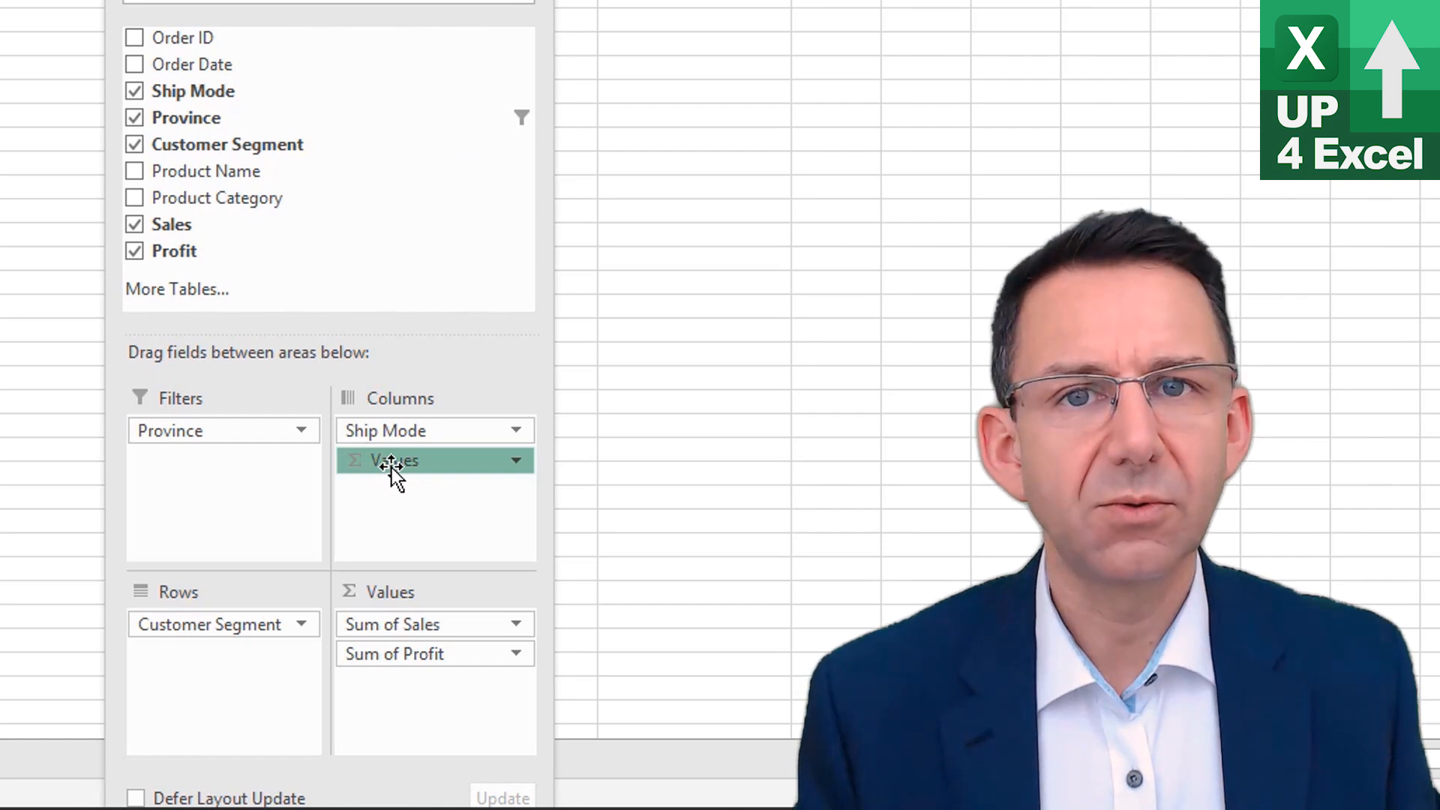
drag(392, 466, 241, 653)
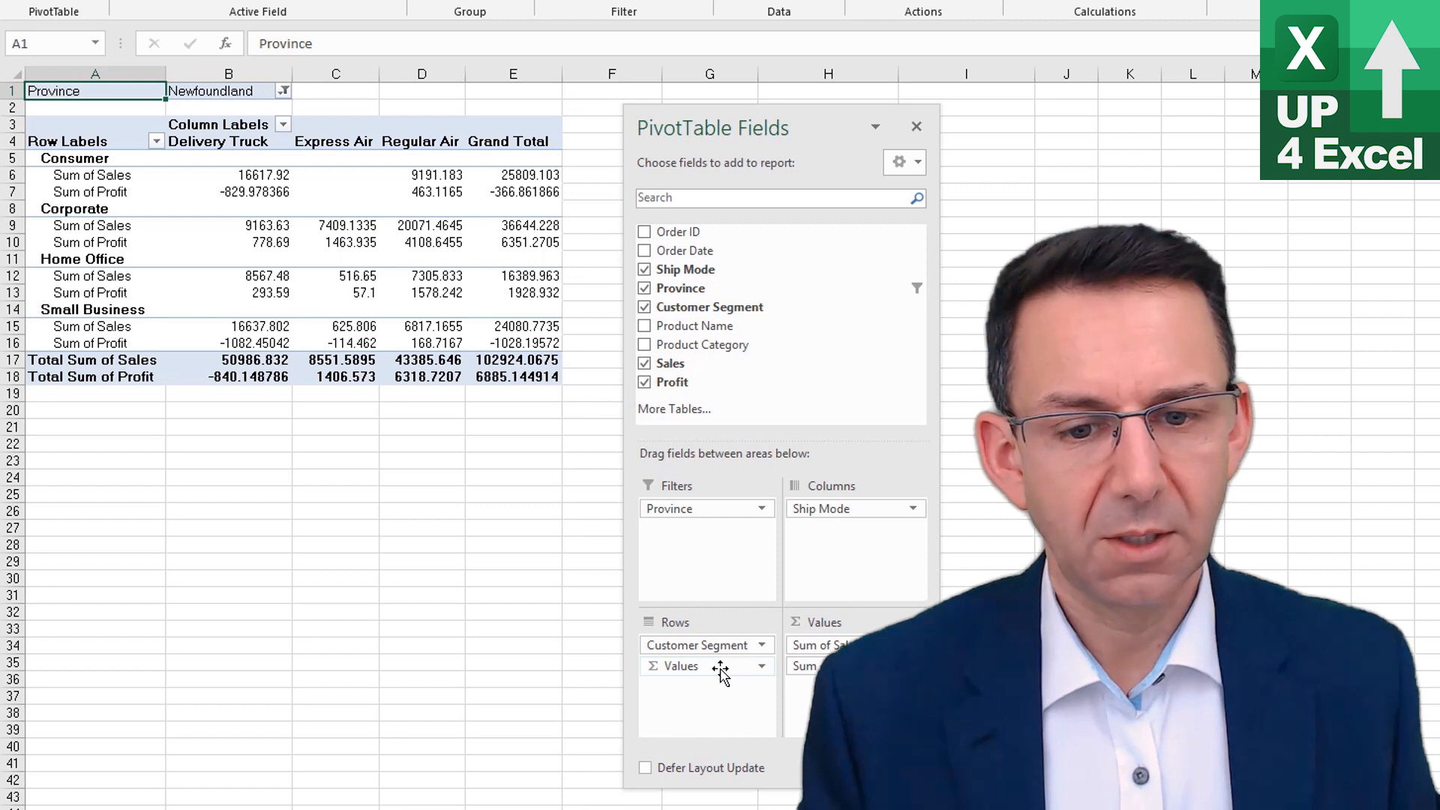
mouse_move(720, 670)
mouse_down()
mouse_move(840, 556)
mouse_move(713, 672)
mouse_up()
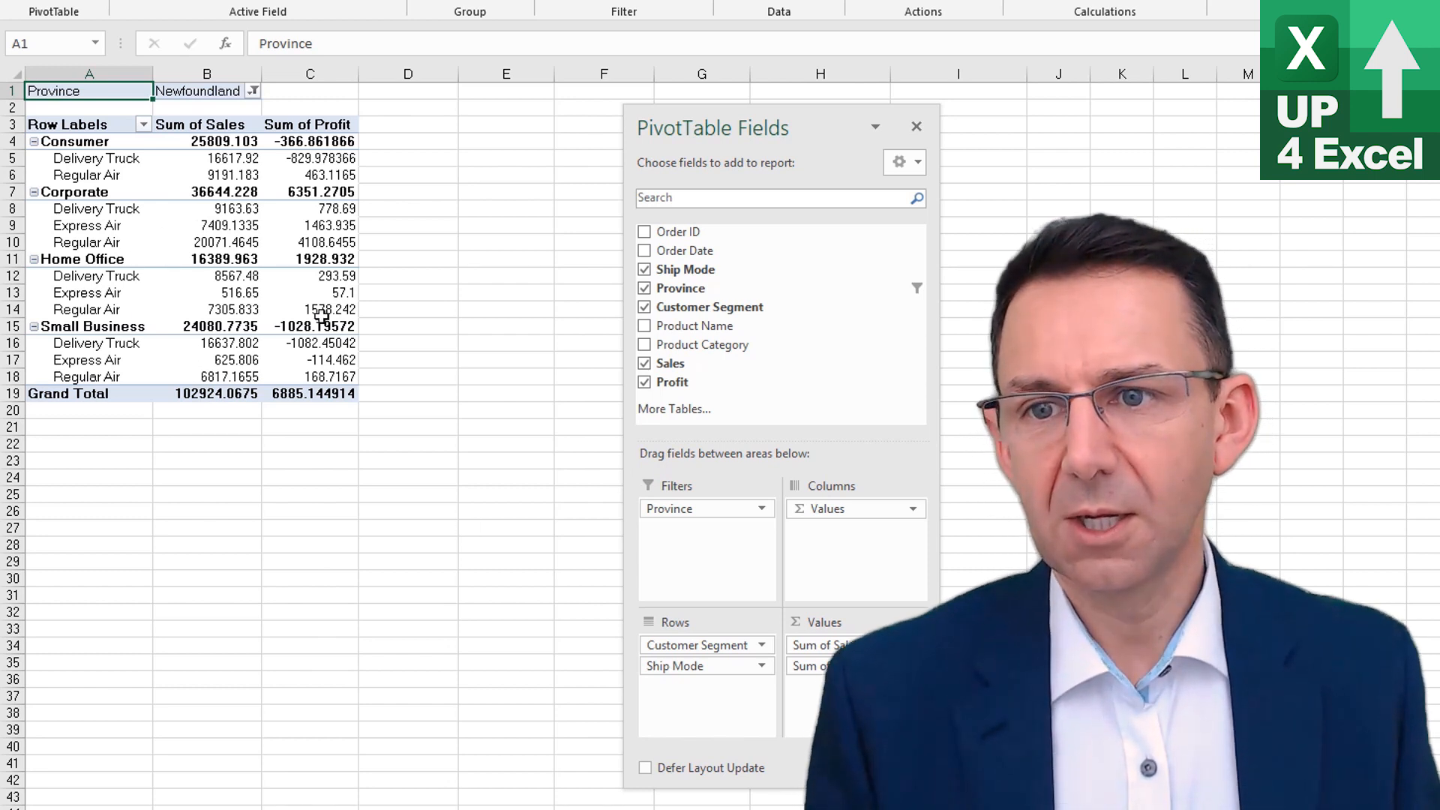
- Allow multiple selections in the Province filter and include every province except British Columbia and New Brunswick
click(253, 90)
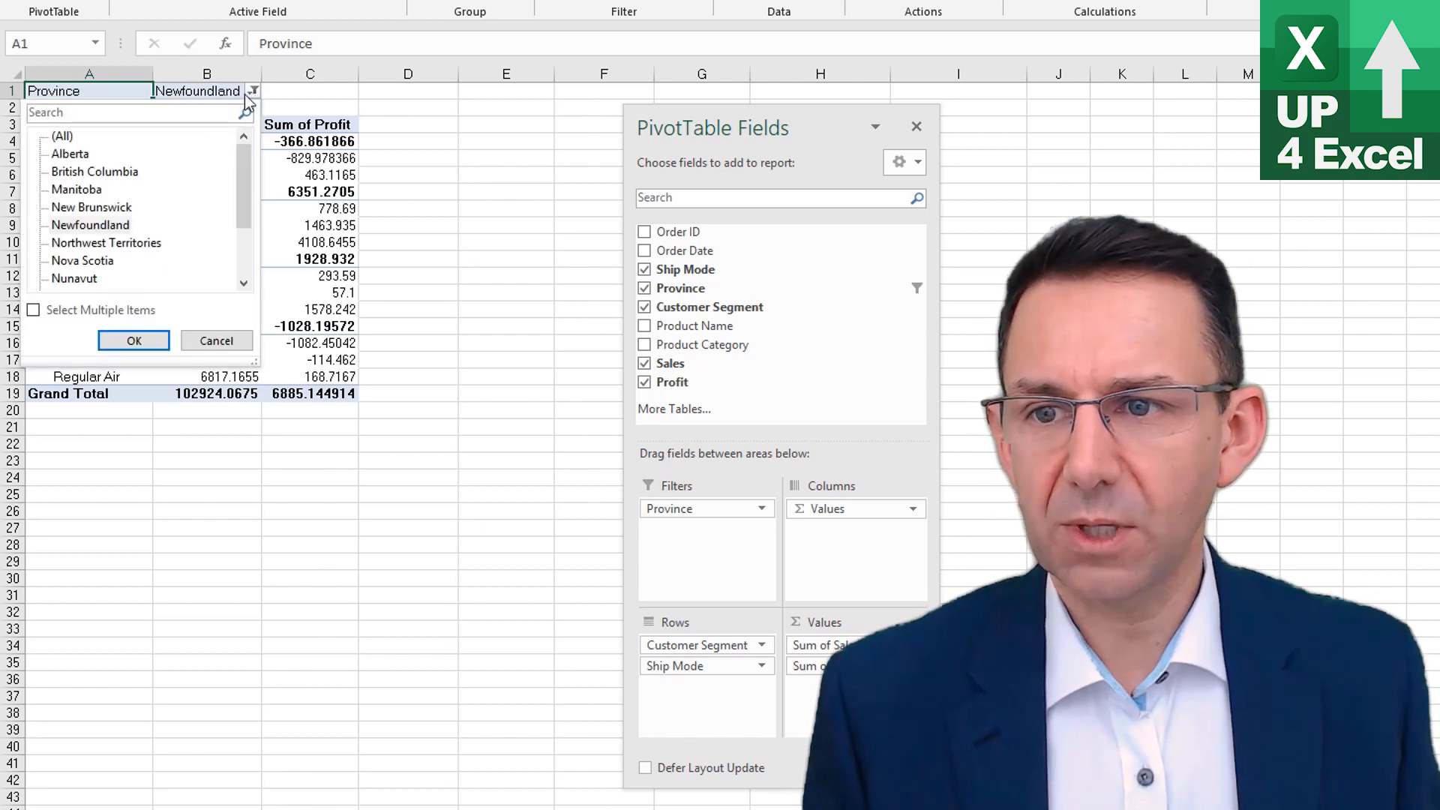
click(66, 141)
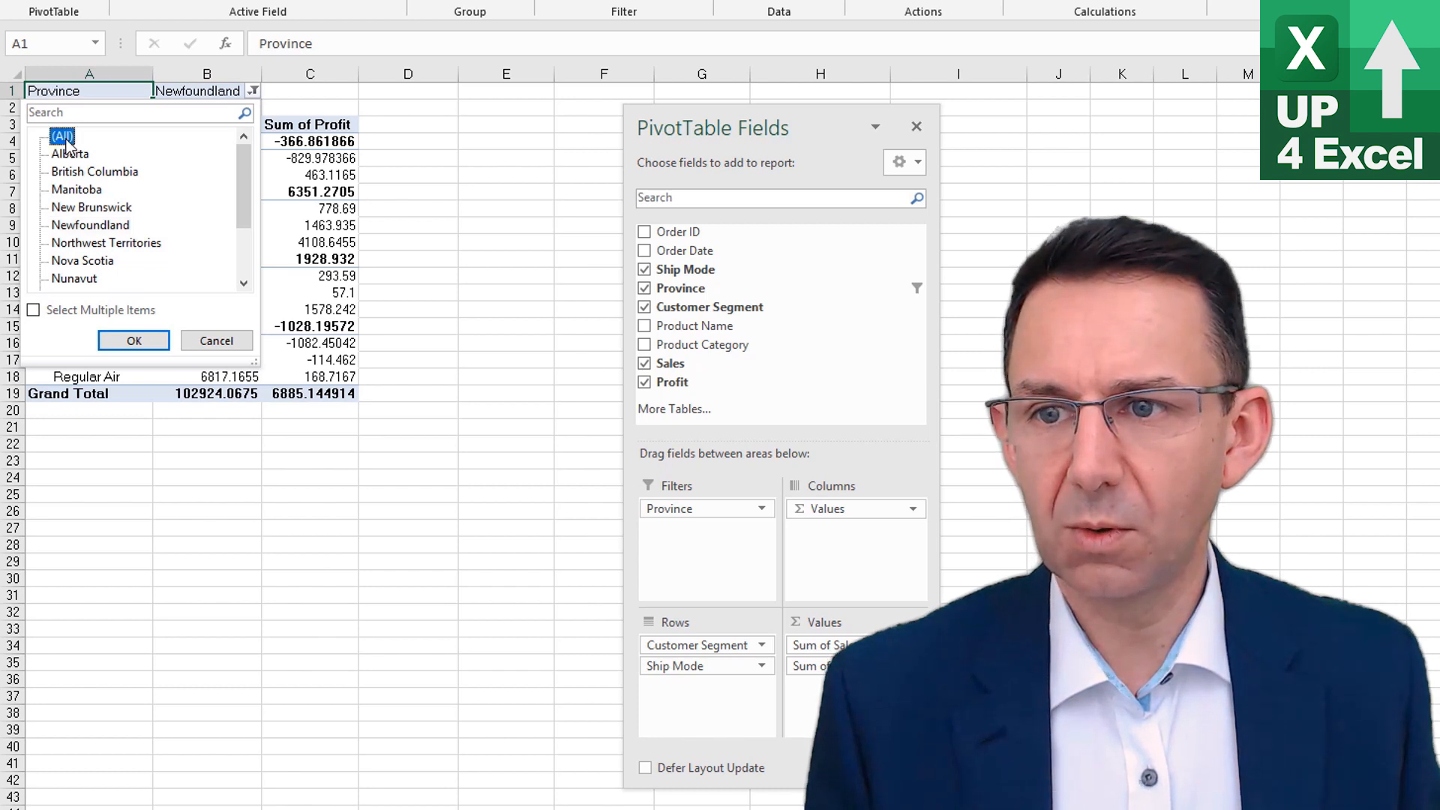
click(118, 341)
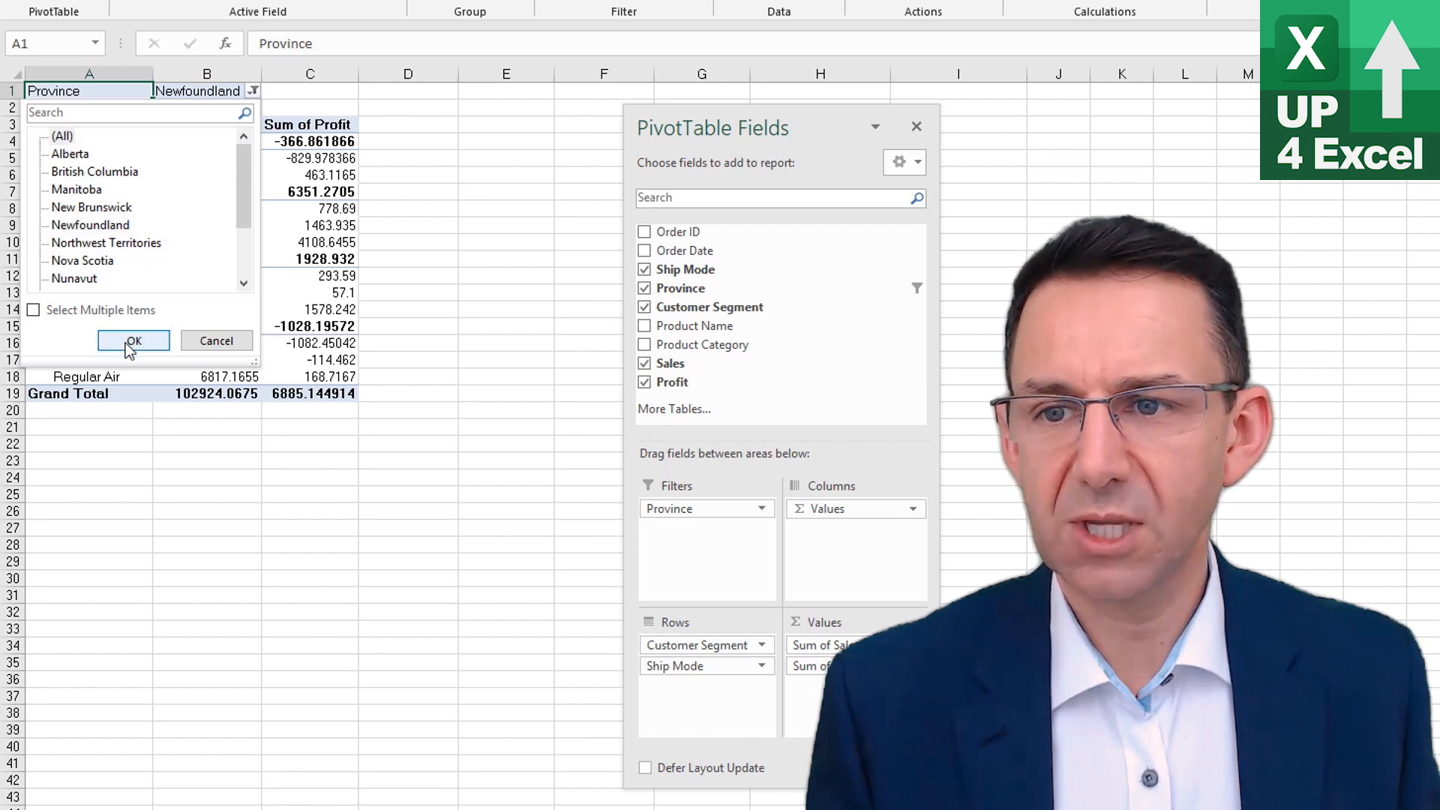
click(33, 310)
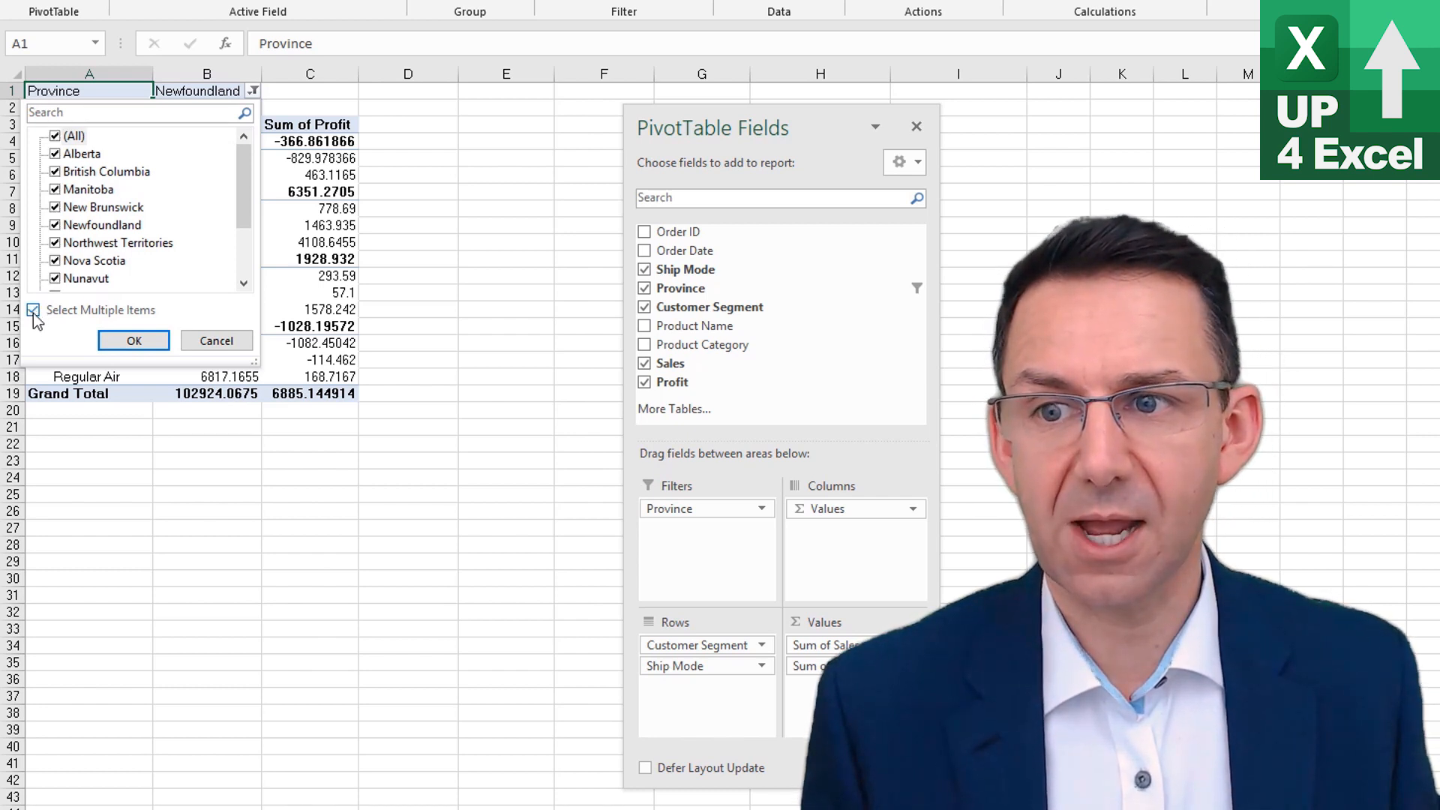
click(55, 173)
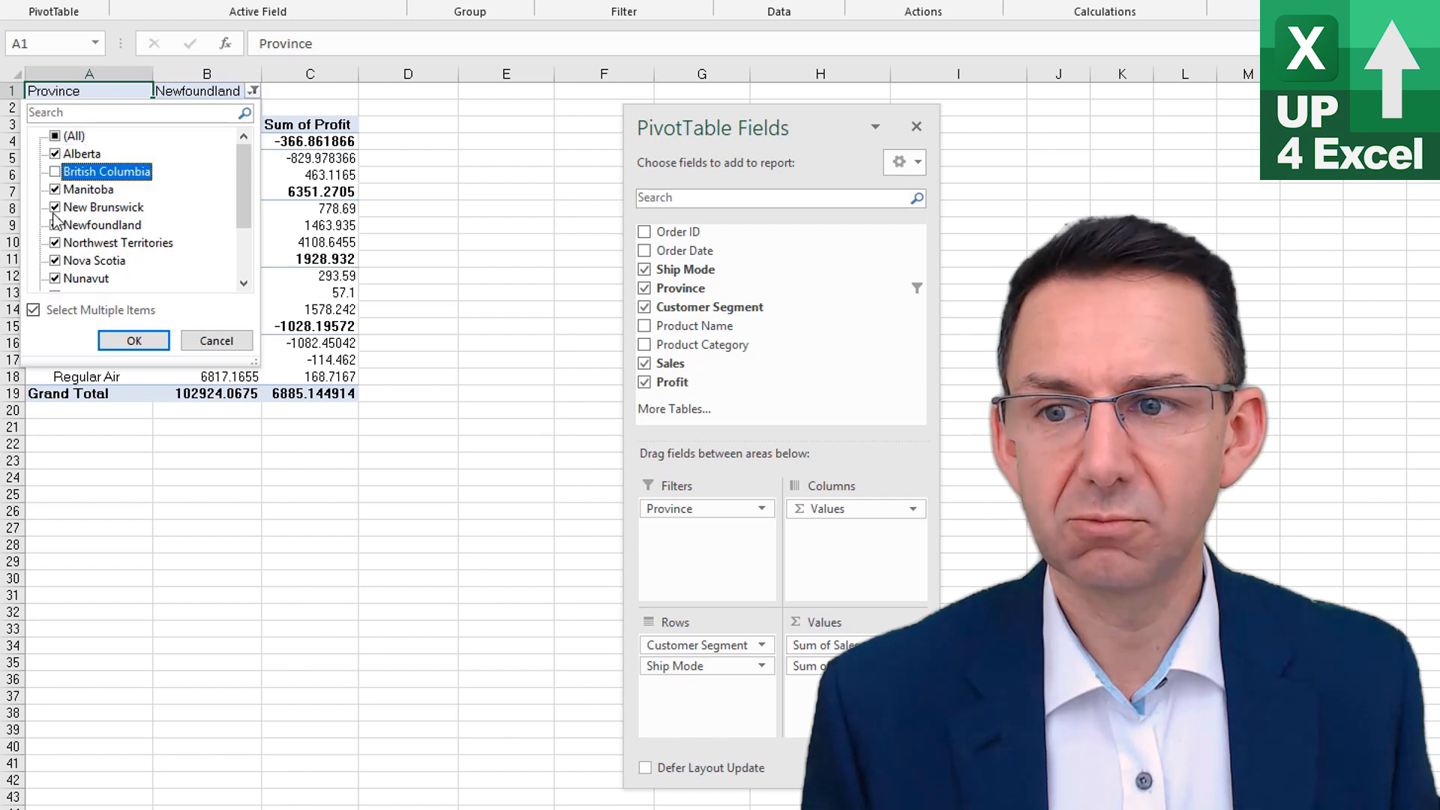
click(54, 208)
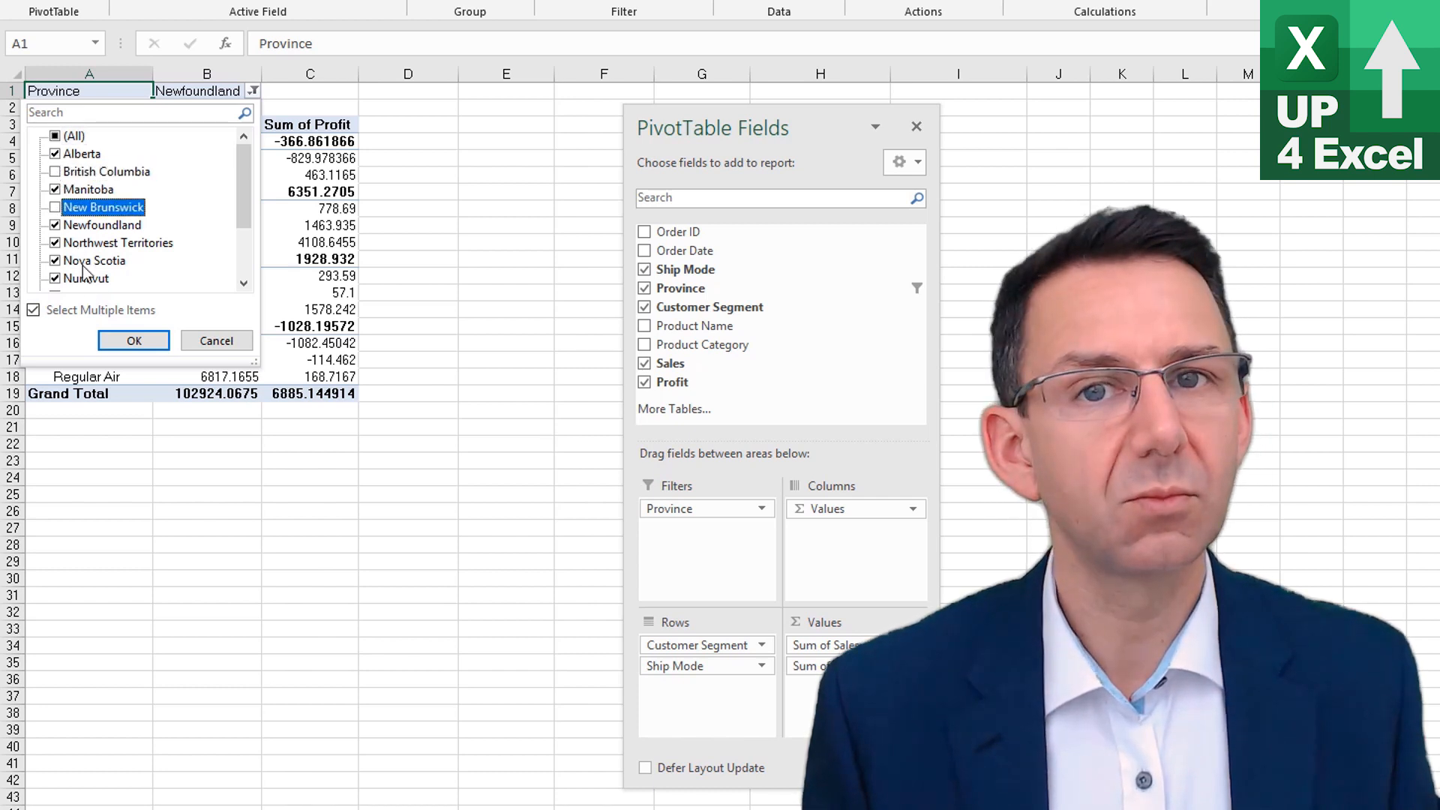
click(135, 342)
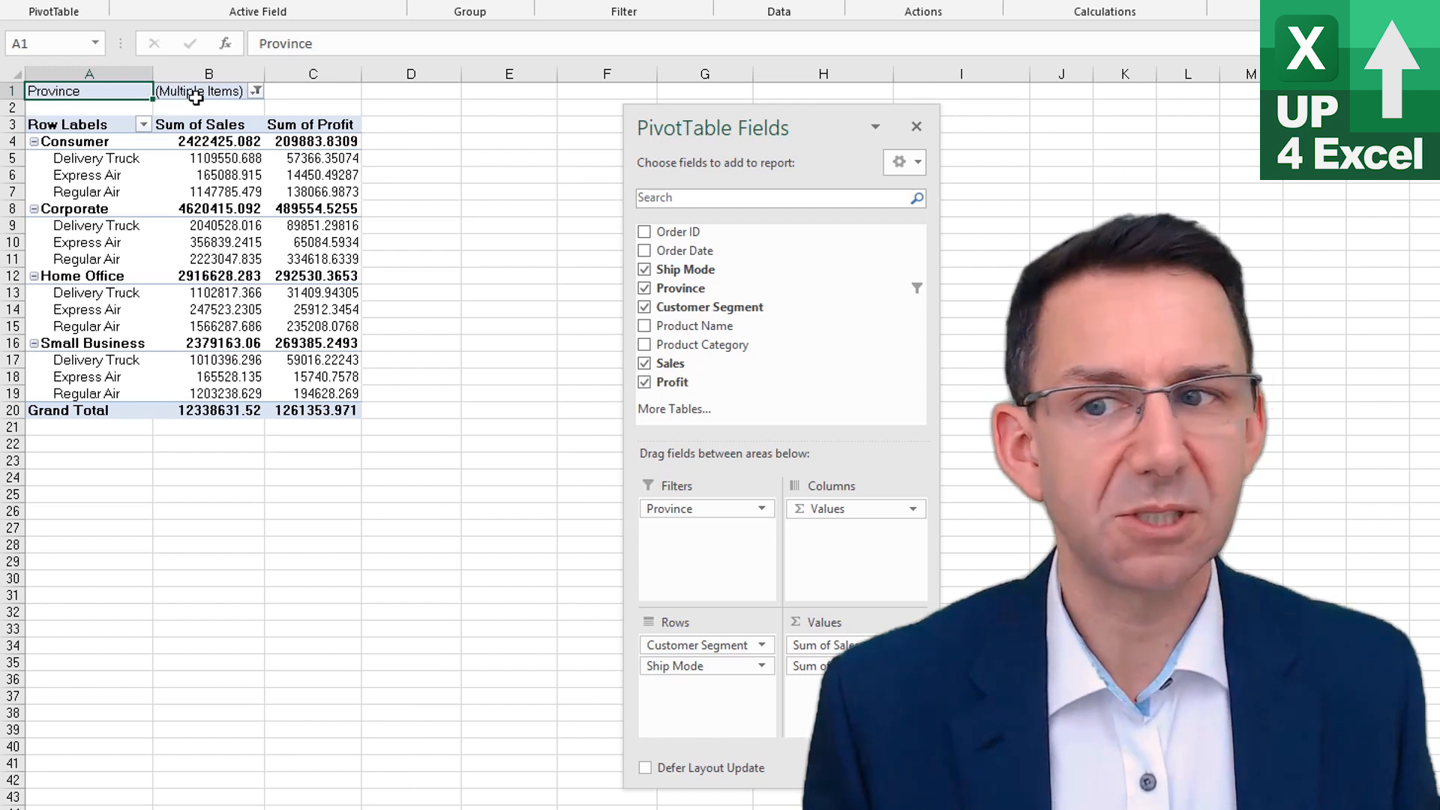
- Reset the Province filter to include all provinces
click(256, 90)
click(77, 138)
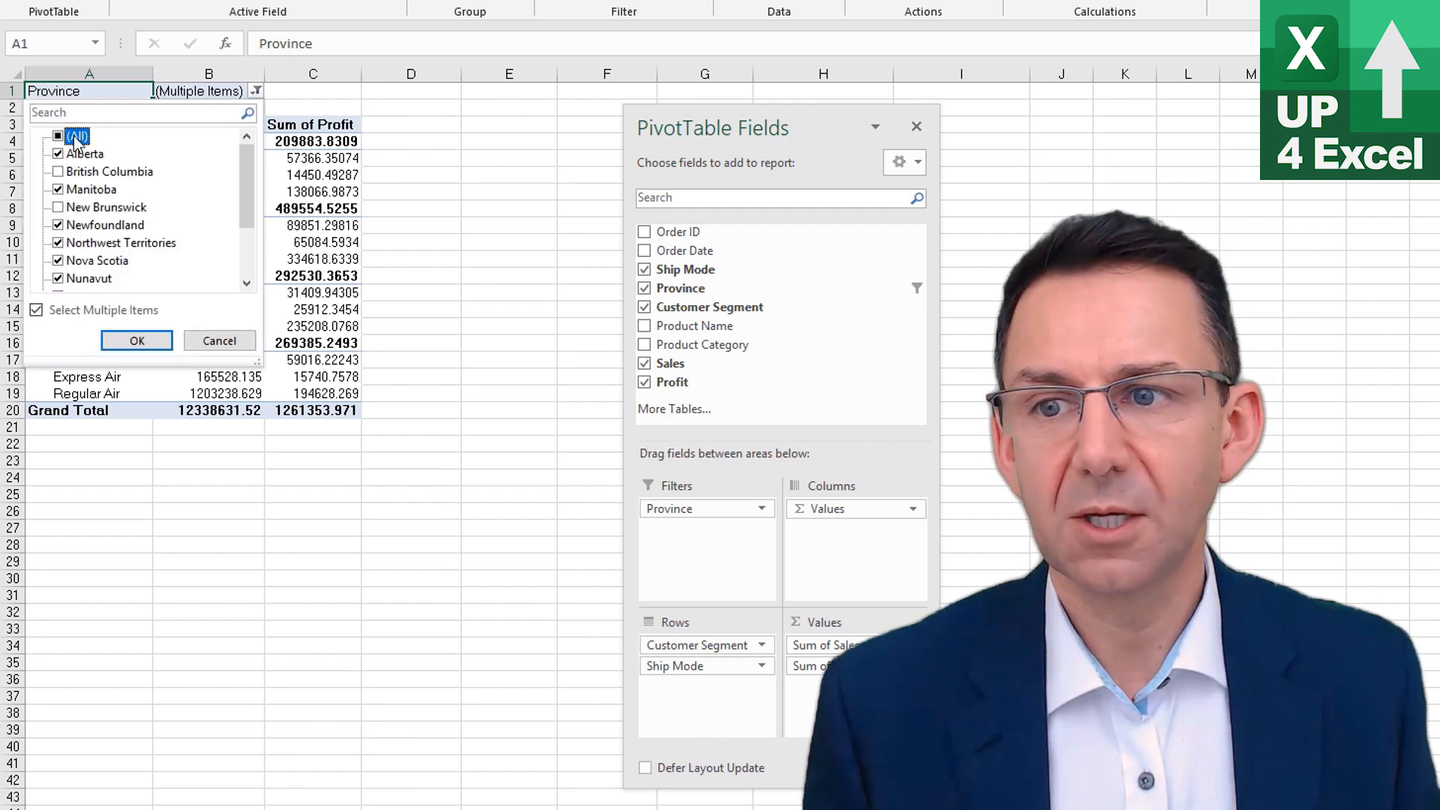
click(135, 342)
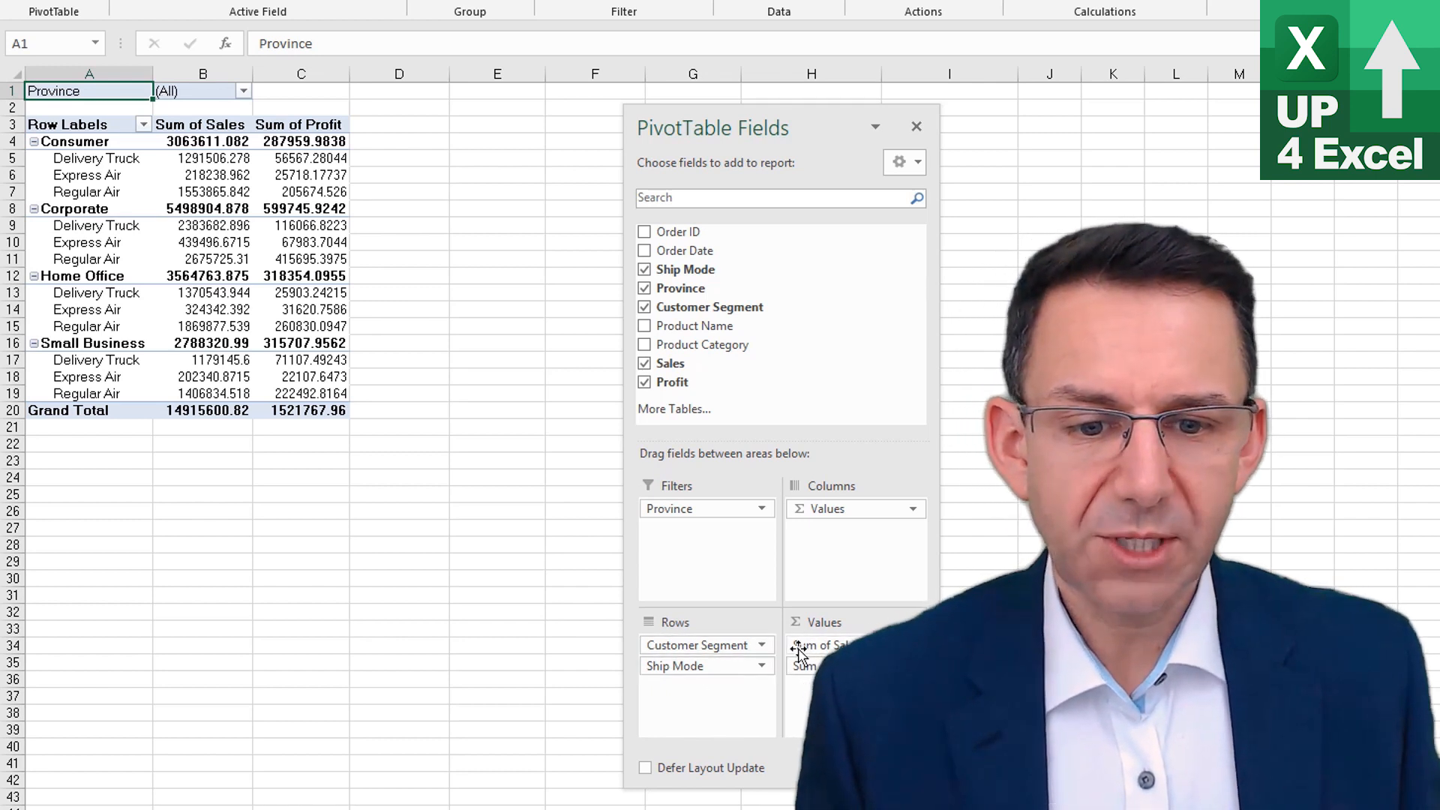
- Move Ship Mode above Customer Segment in the pivot table's rows area
drag(691, 673, 691, 673)
click(703, 648)
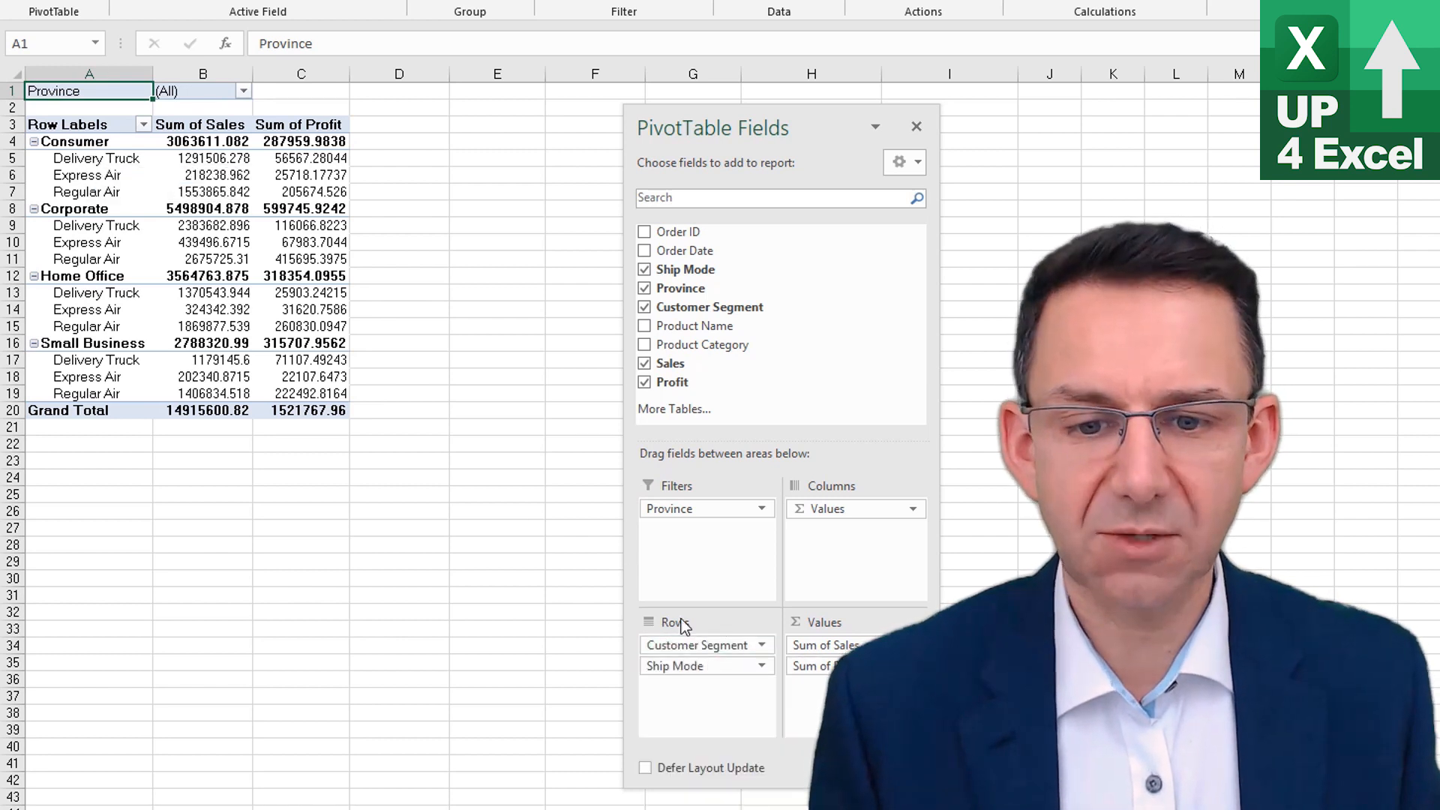
drag(701, 667, 706, 649)
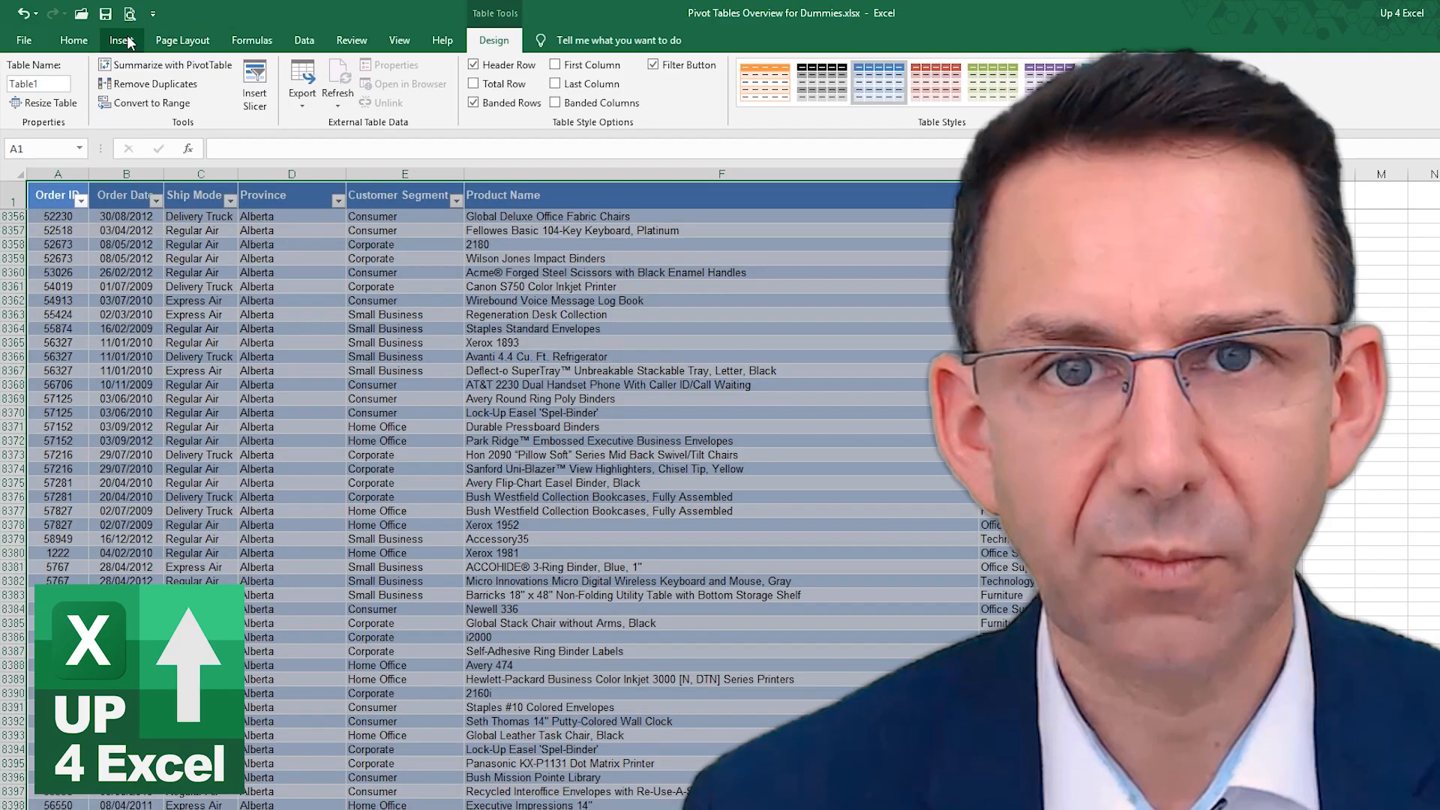
- Create another PivotTable from Table1 on a new worksheet
click(121, 40)
click(31, 82)
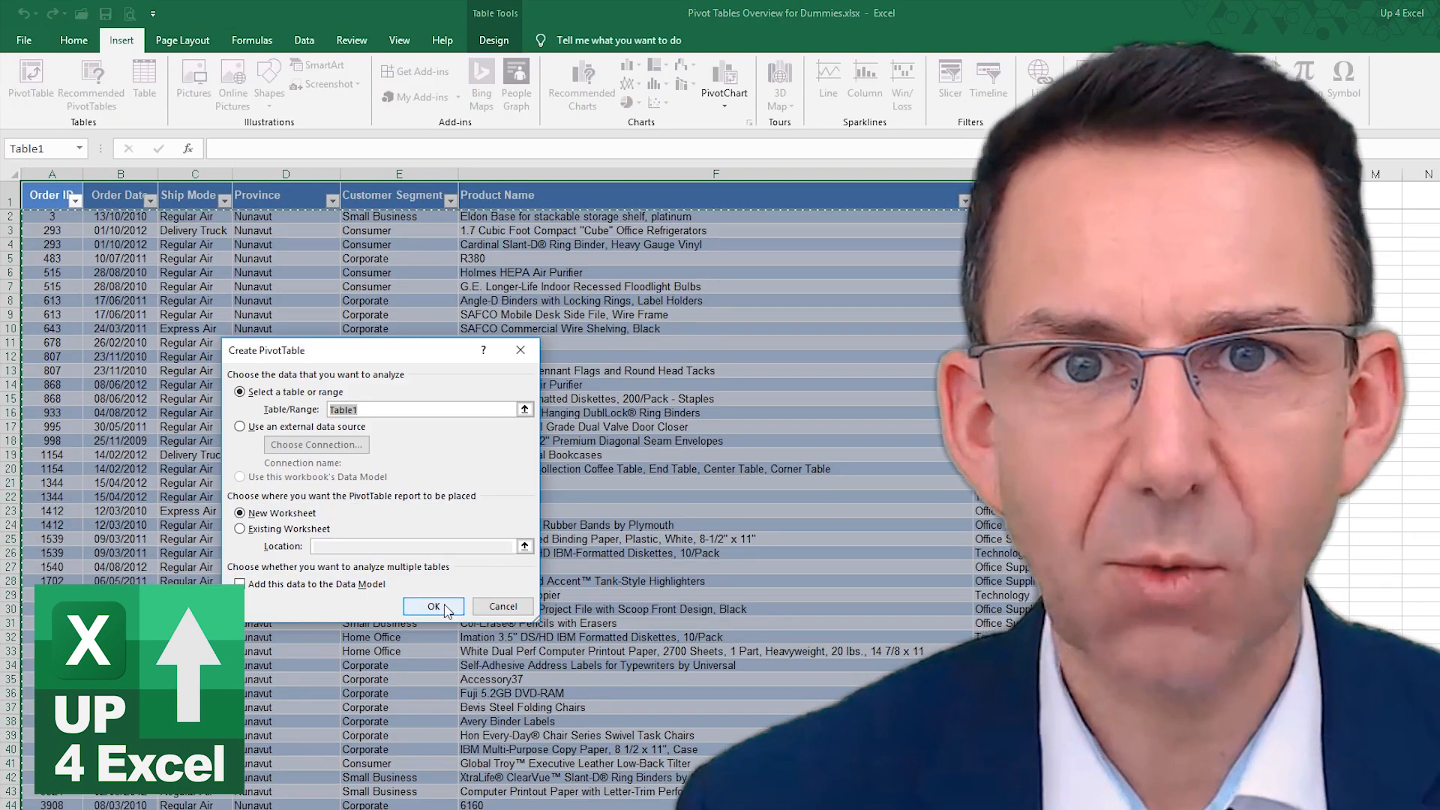
click(446, 609)
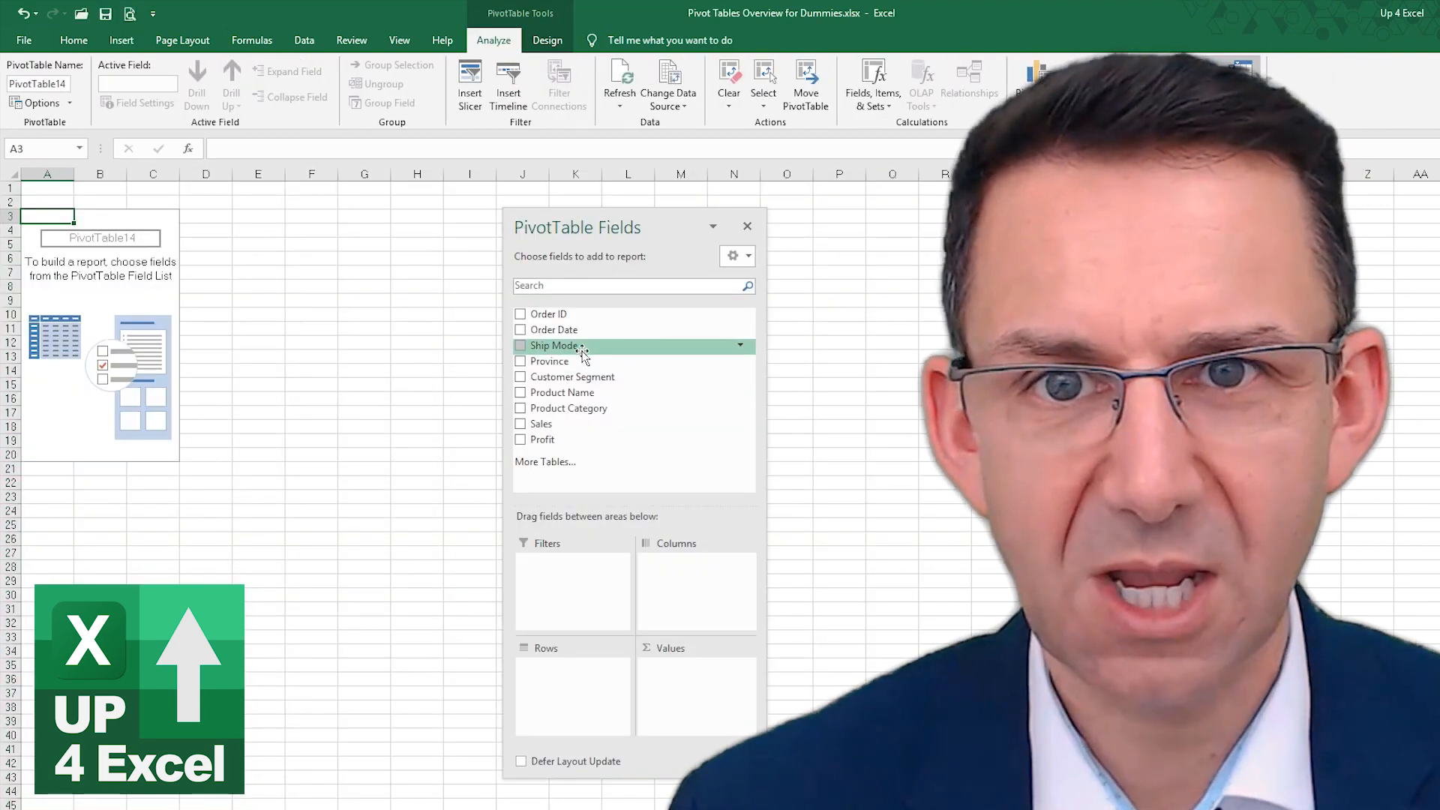
- Lay out the new pivot table with Product Category nested under Ship Mode in rows and Sales and Profit summed as values
drag(583, 352, 660, 611)
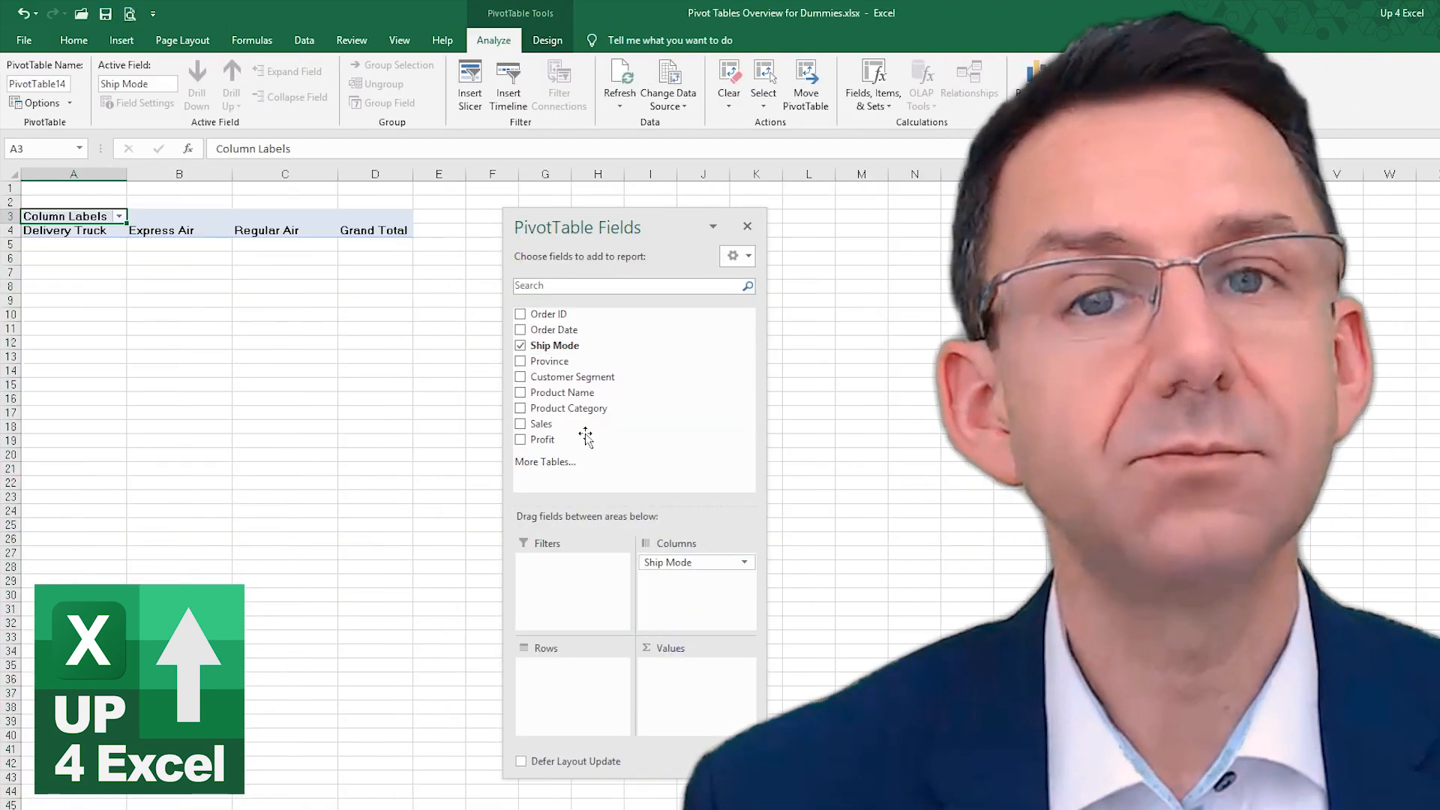
drag(571, 408, 675, 679)
drag(542, 439, 678, 703)
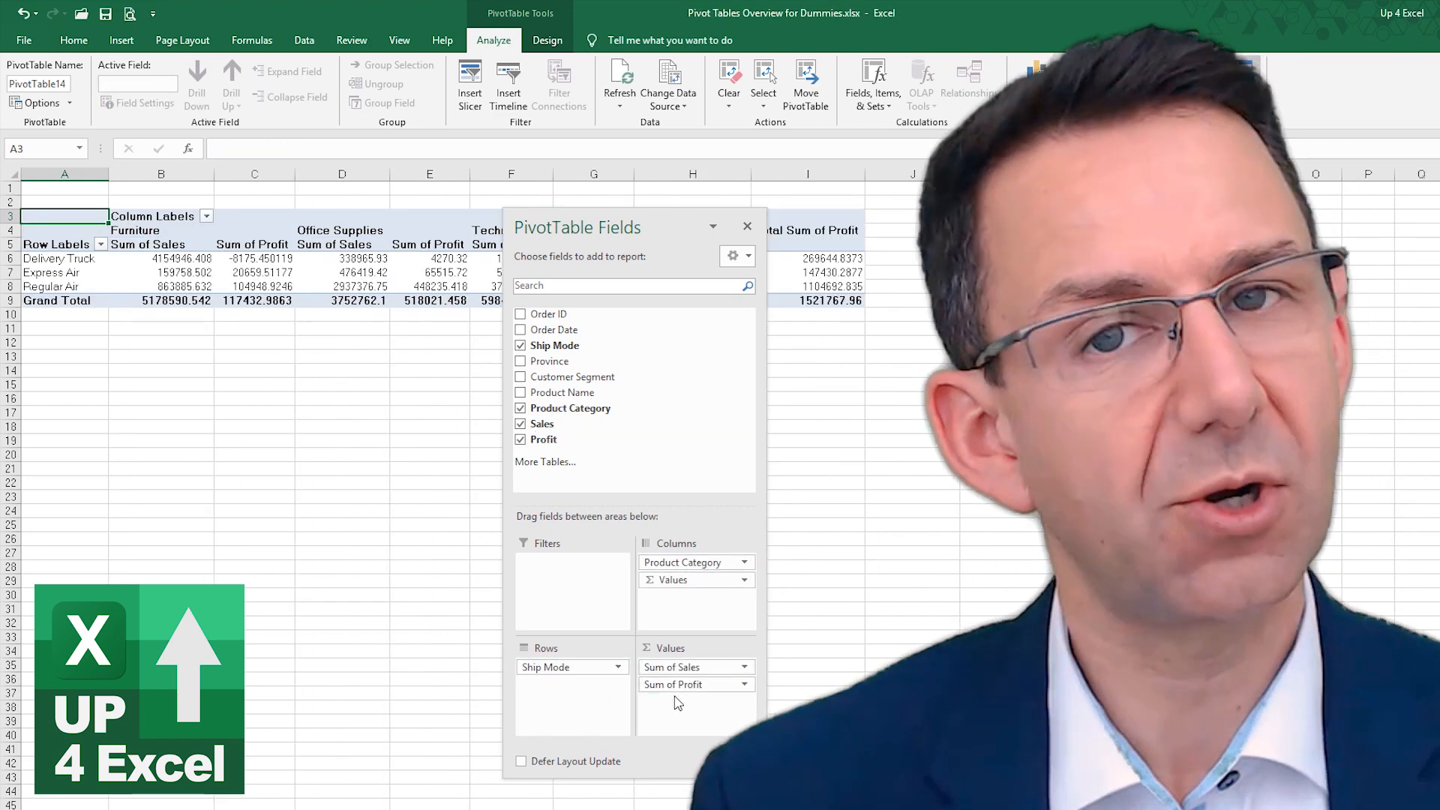
drag(686, 563, 593, 684)
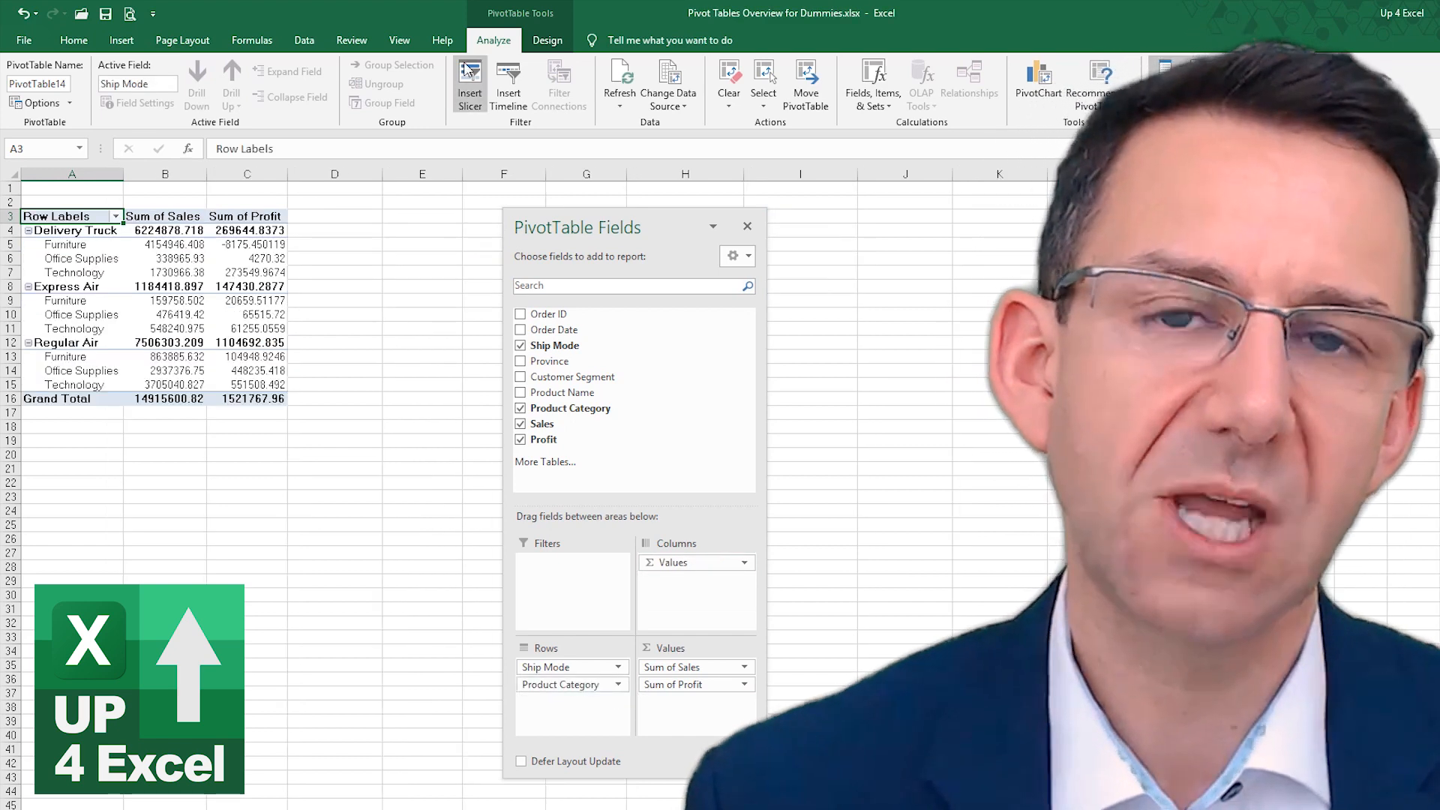
click(1168, 87)
click(1168, 86)
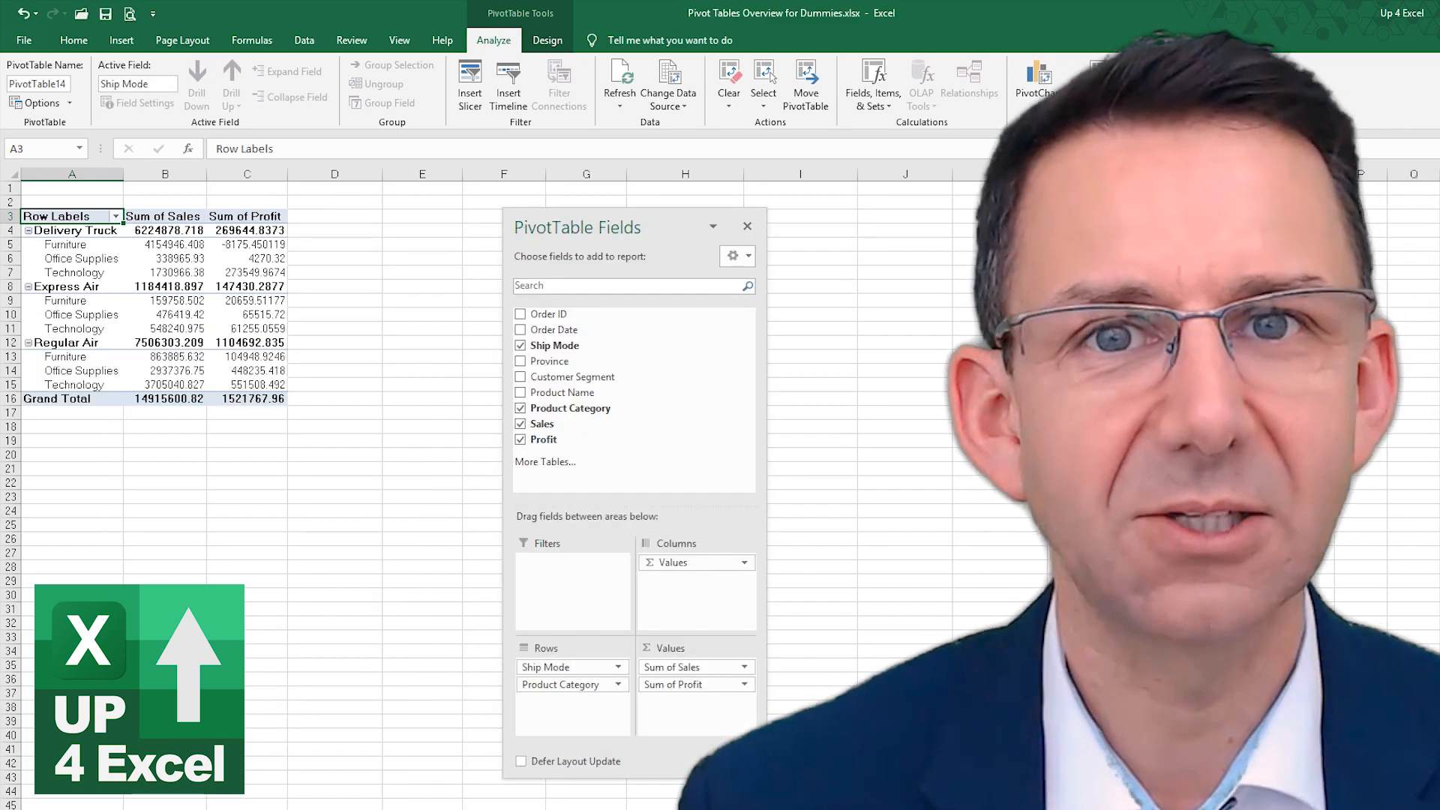
click(1248, 86)
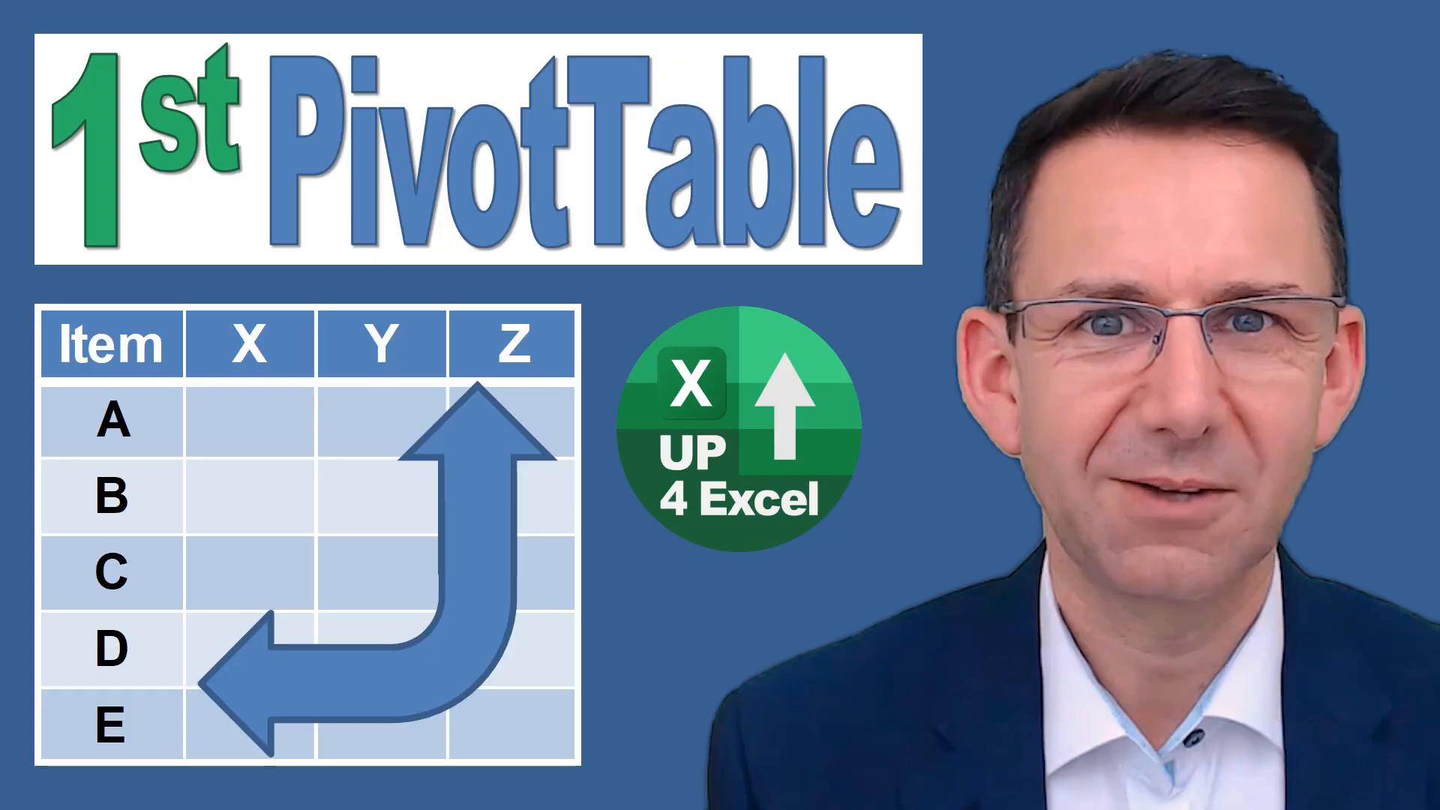